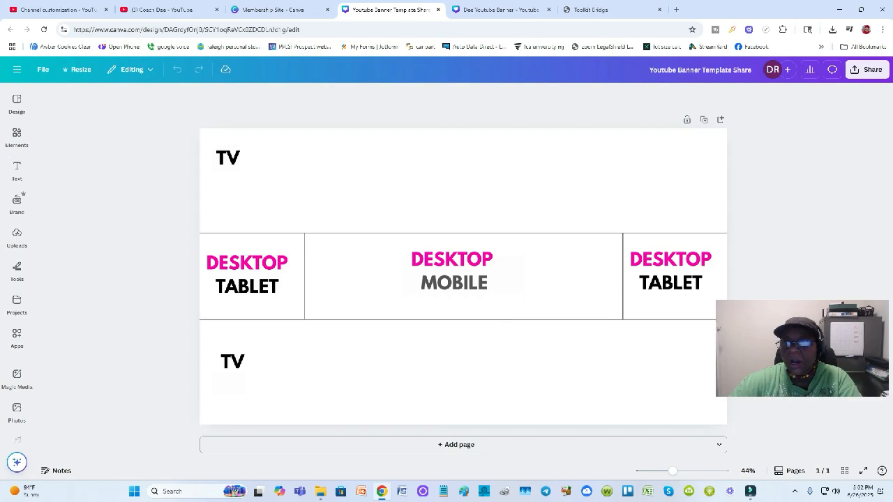
# - Open an incognito browser window and load the shared Canva link for the YouTube banner template
pyautogui.click(883, 29)
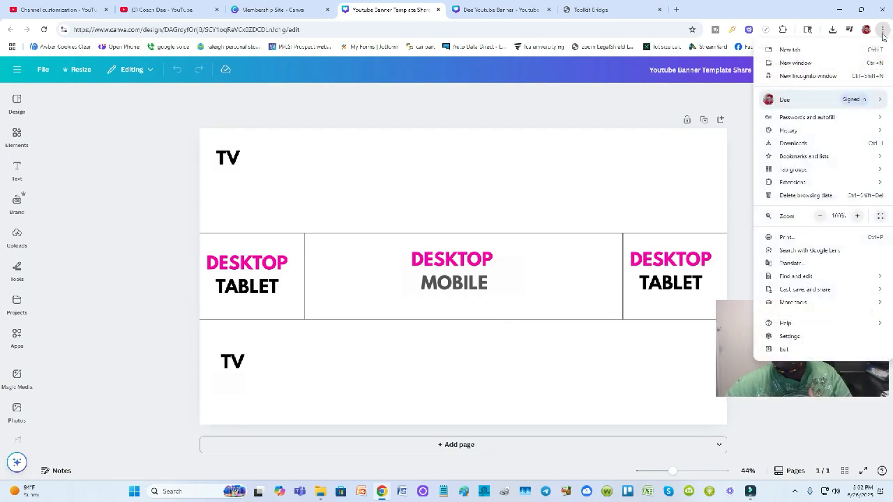
pyautogui.click(839, 77)
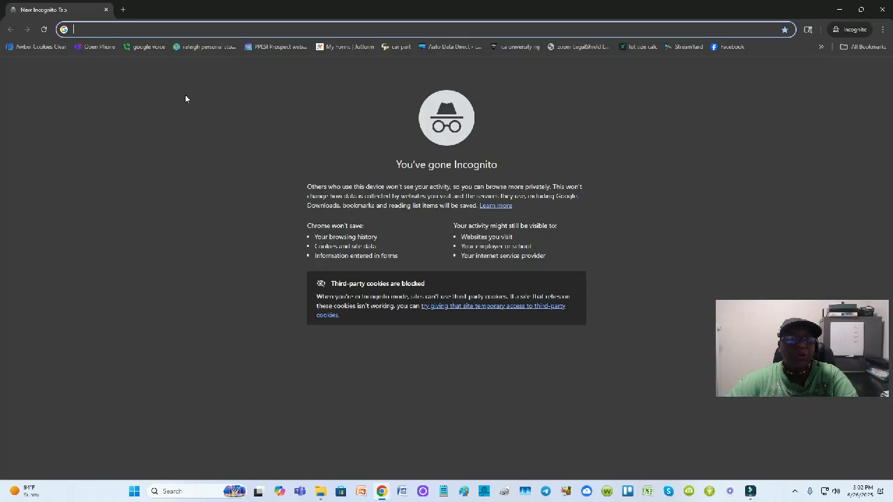
pyautogui.write('https://www.canva.com/design/DAGrdyfOnj8/wvI9FTtsBj_pXK1yxZrvw/view?utm_content=DAGrdyfOnj8&utm_campaign=designshare&utm_medium=link&utm_source=publishsharelink&mode=preview')
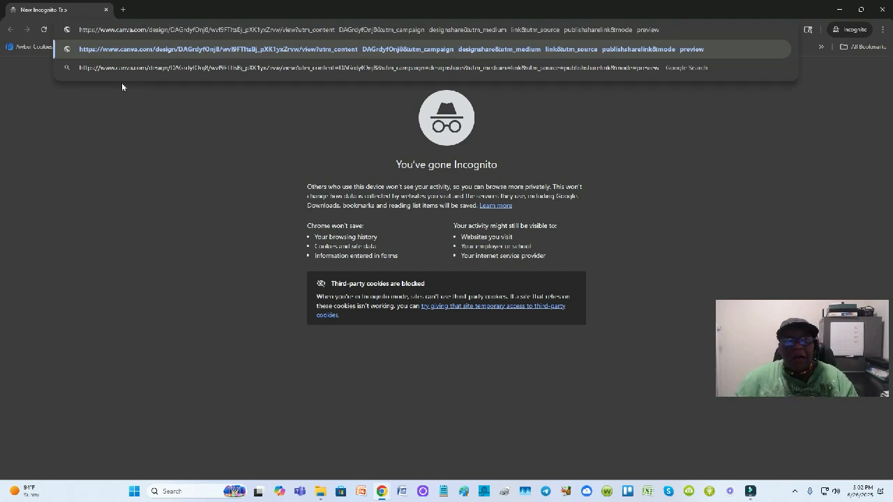
pyautogui.press('Return')
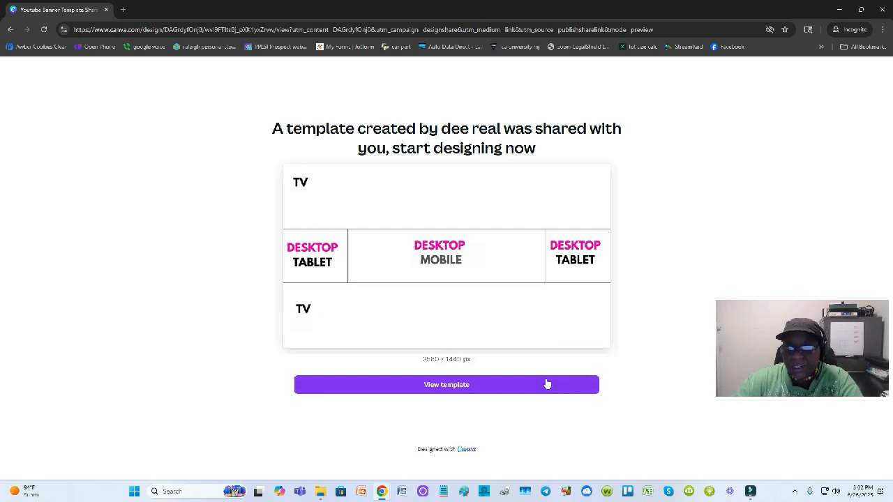
# - View the shared banner template, continue past the login choices with another method, and open it in the editor
pyautogui.click(457, 387)
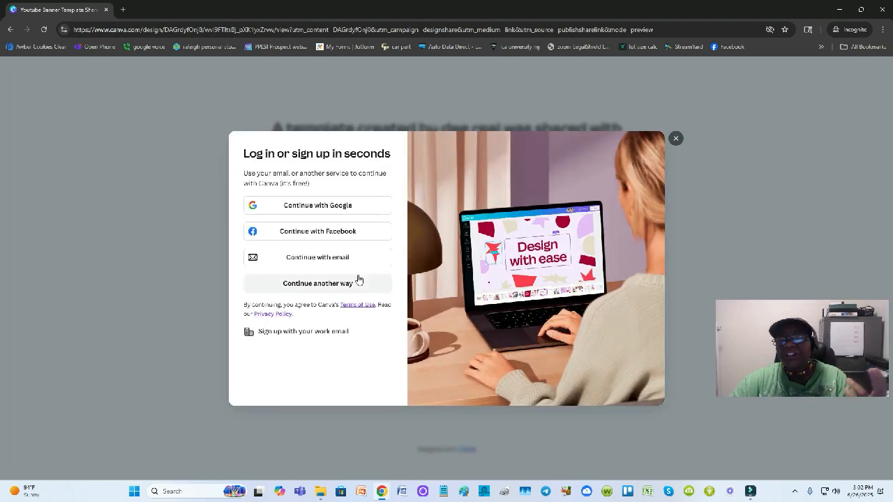
pyautogui.click(358, 279)
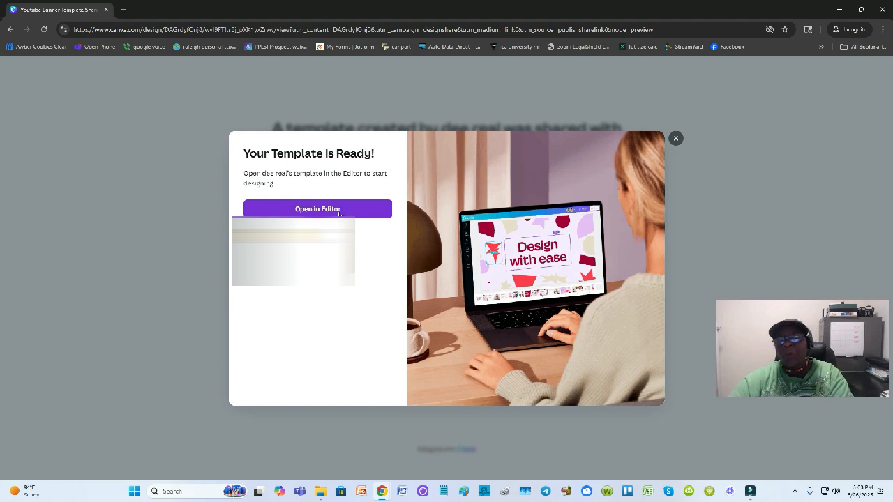
pyautogui.click(324, 211)
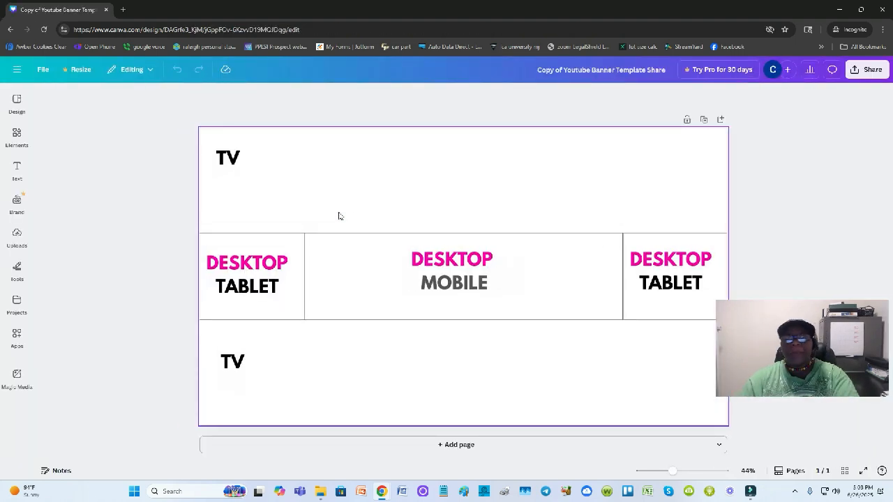
pyautogui.click(352, 244)
pyautogui.click(388, 340)
pyautogui.click(329, 271)
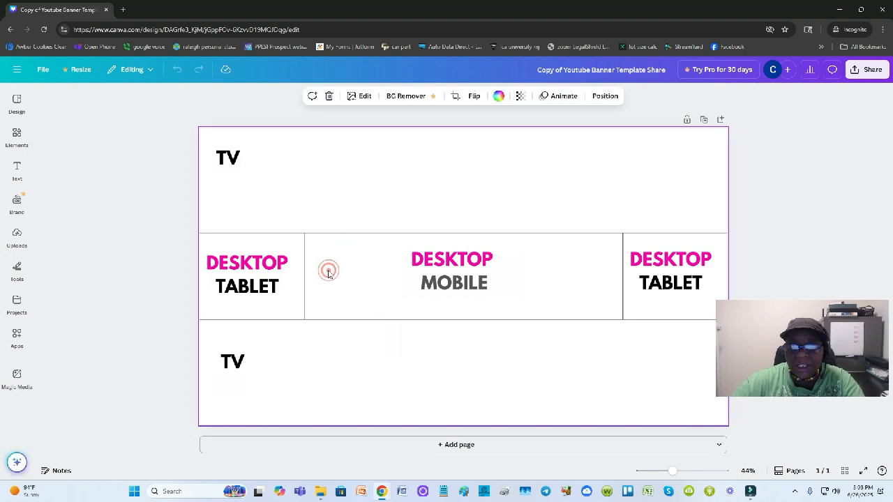
pyautogui.click(275, 271)
pyautogui.click(466, 201)
pyautogui.click(593, 342)
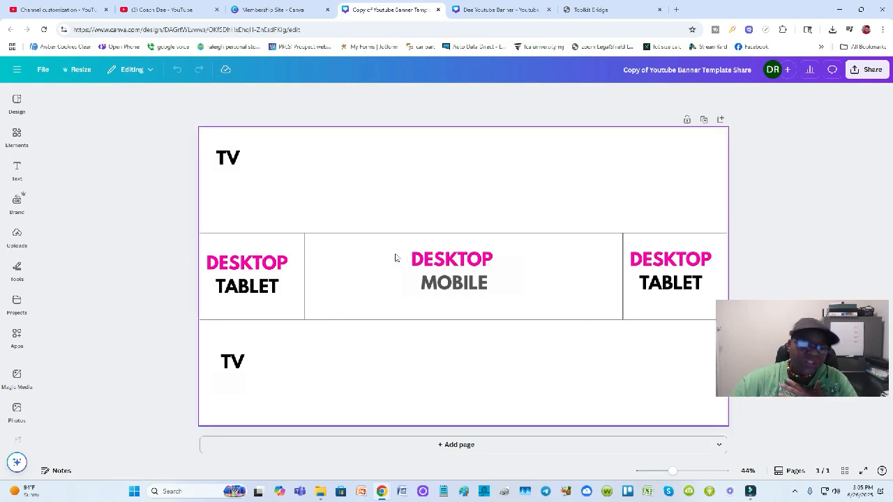
# - Insert the cartoon avatar from the uploads, shrink it to the height of the middle band and centre it on the banner
pyautogui.click(17, 237)
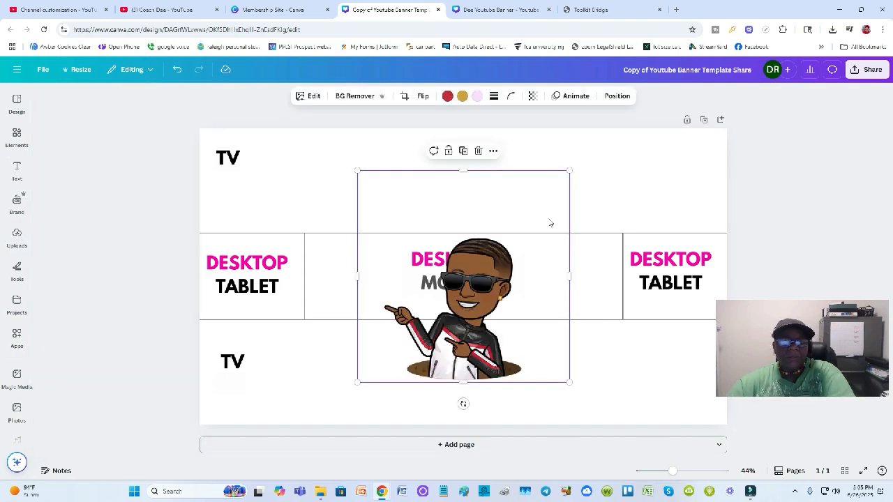
pyautogui.moveTo(570, 171); pyautogui.dragTo(445, 295)
pyautogui.moveTo(390, 343); pyautogui.dragTo(452, 283)
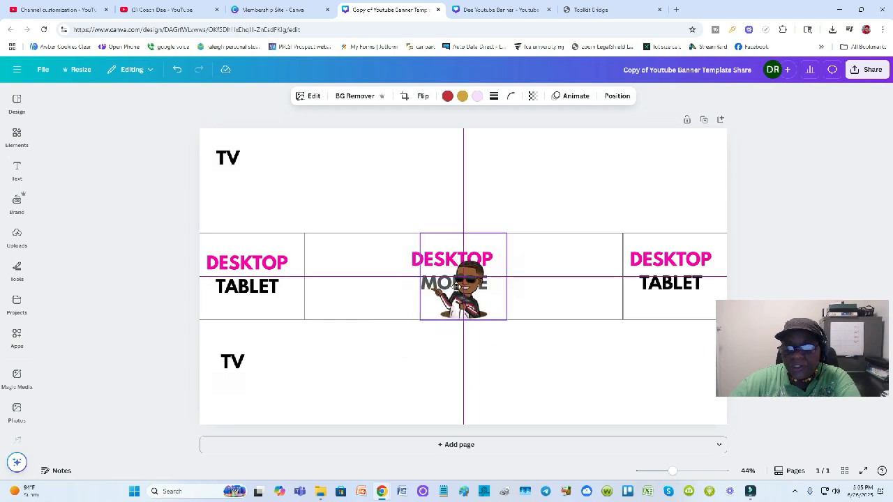
pyautogui.moveTo(453, 284); pyautogui.dragTo(454, 284)
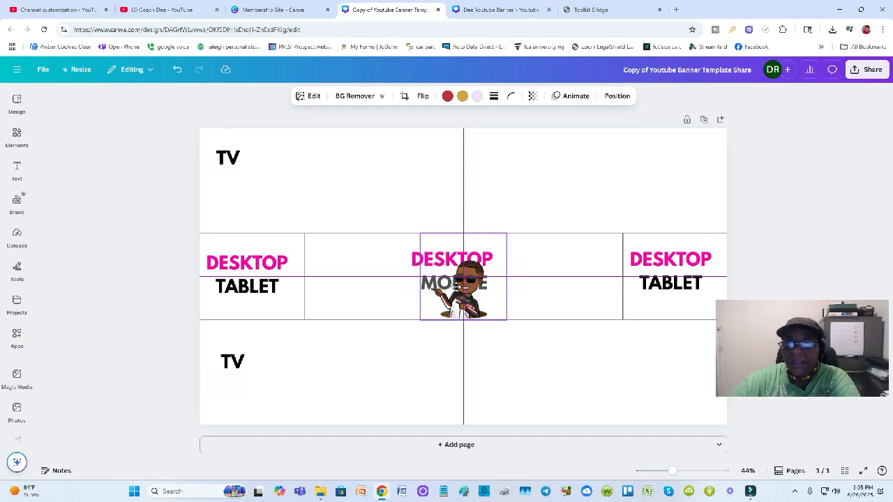
pyautogui.moveTo(454, 285); pyautogui.dragTo(455, 285)
pyautogui.click(791, 208)
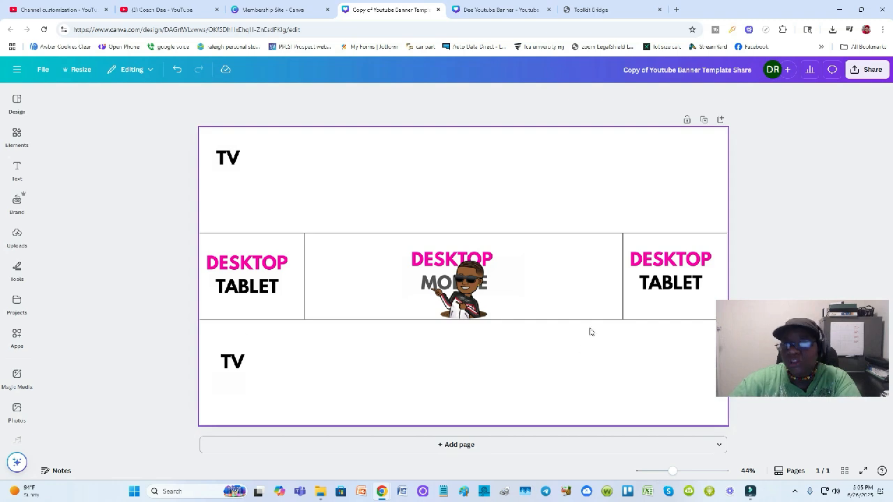
# - Set the transparency of the banner's template guide background to 26
pyautogui.click(662, 158)
pyautogui.click(611, 154)
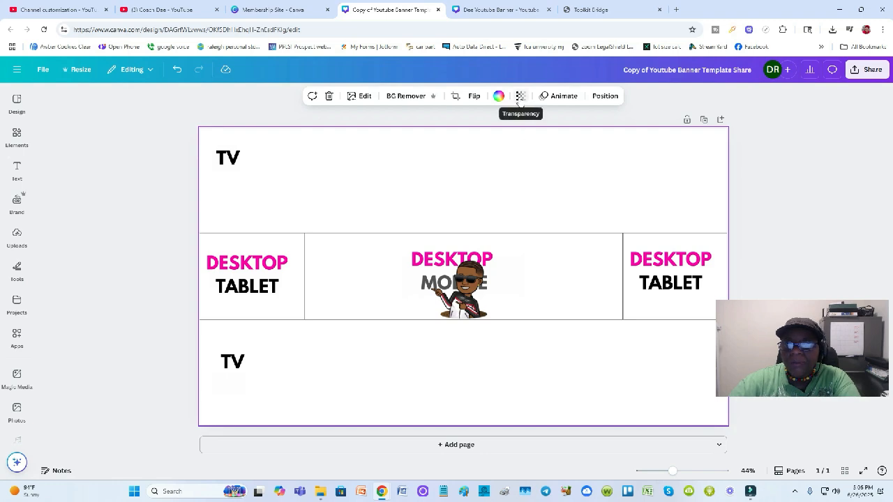
pyautogui.click(668, 169)
pyautogui.click(327, 170)
pyautogui.click(525, 177)
pyautogui.click(554, 170)
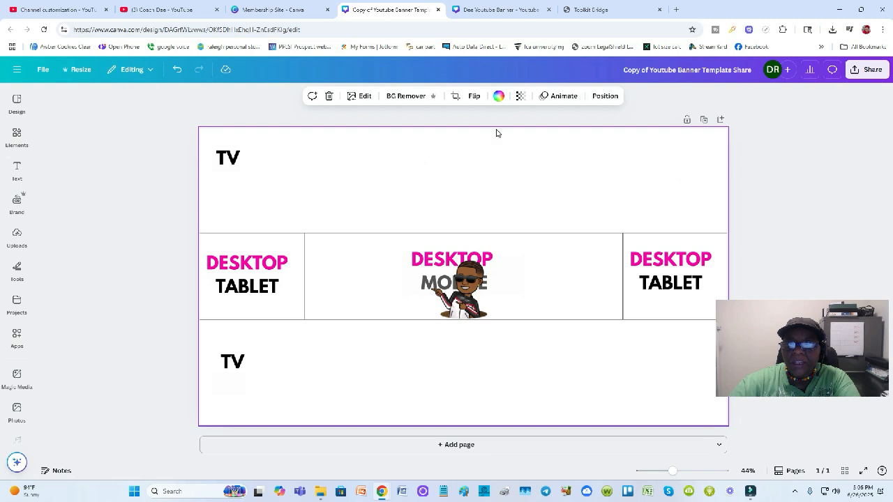
pyautogui.click(520, 95)
pyautogui.moveTo(542, 133); pyautogui.dragTo(492, 149)
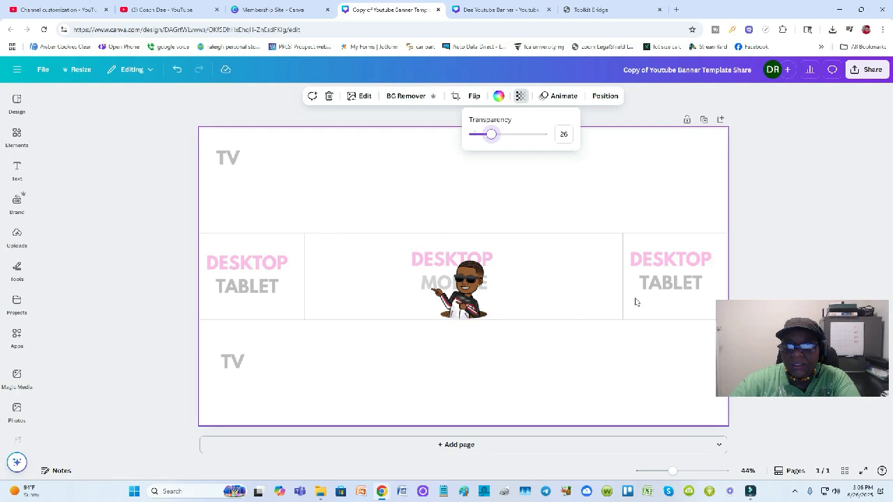
pyautogui.click(615, 189)
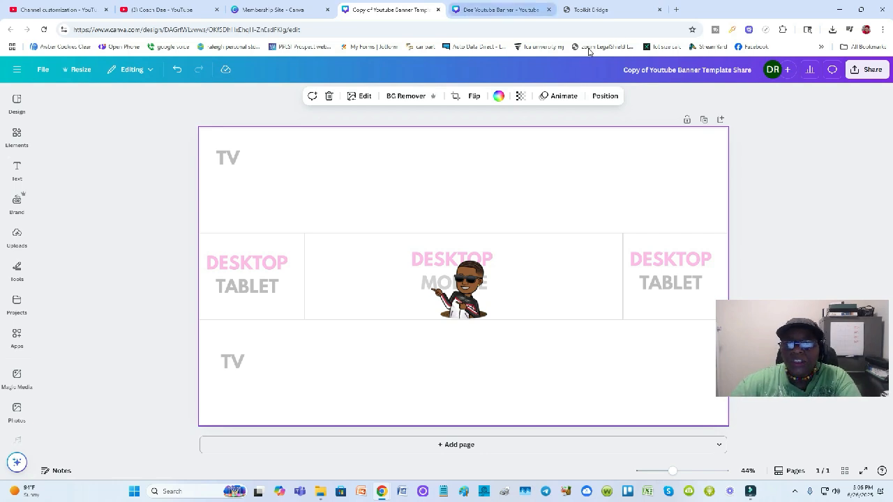
# - Examine the text and layout of the existing banner on the YouTube channel page, and return to the banner design
pyautogui.click(157, 7)
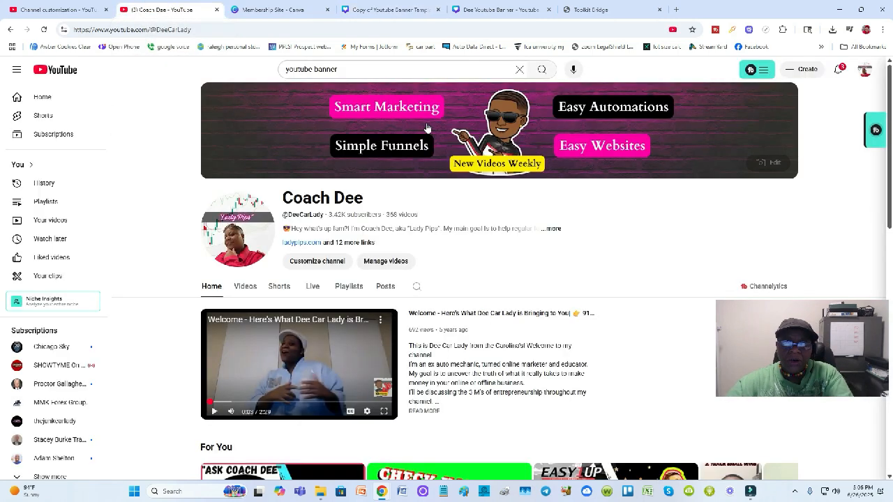
pyautogui.click(487, 10)
pyautogui.click(405, 7)
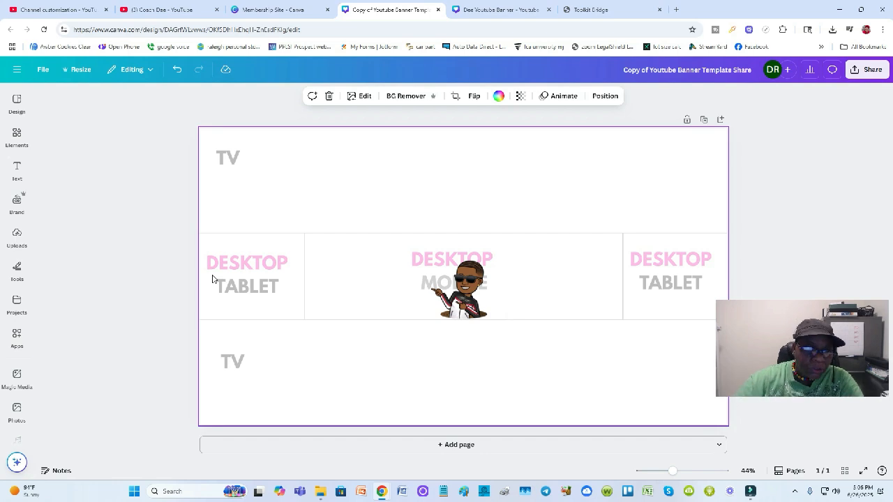
# - Add a brand-kit heading and place it to the left of the avatar, inside the central desktop/mobile zone
pyautogui.click(17, 171)
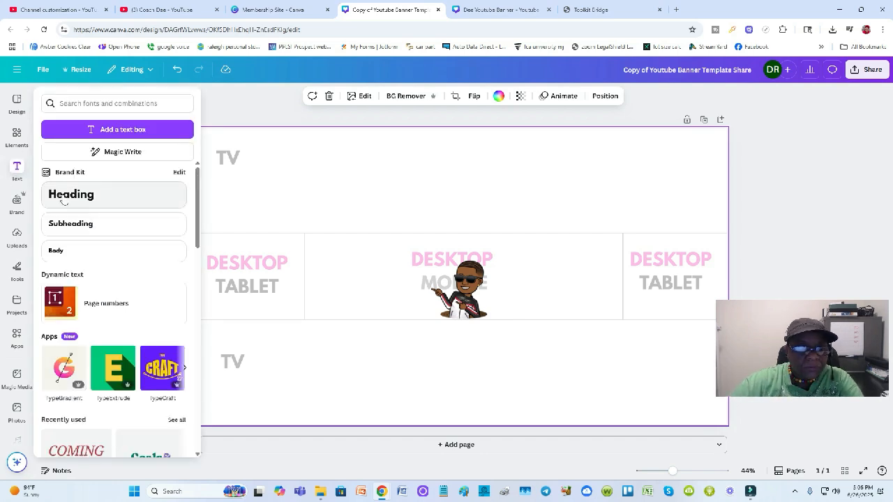
pyautogui.click(62, 195)
pyautogui.moveTo(471, 303); pyautogui.dragTo(357, 281)
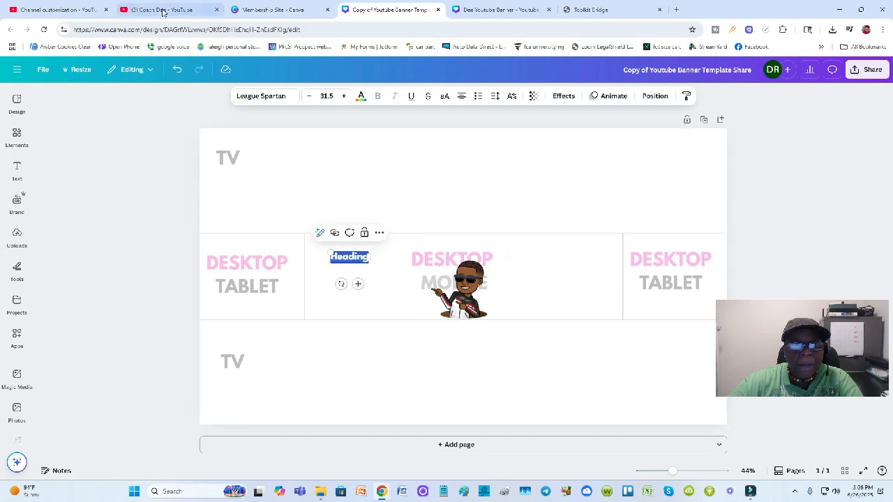
# - Check the wording on the YouTube channel's banner and replace the heading text with "Smart Marketing"
pyautogui.click(162, 10)
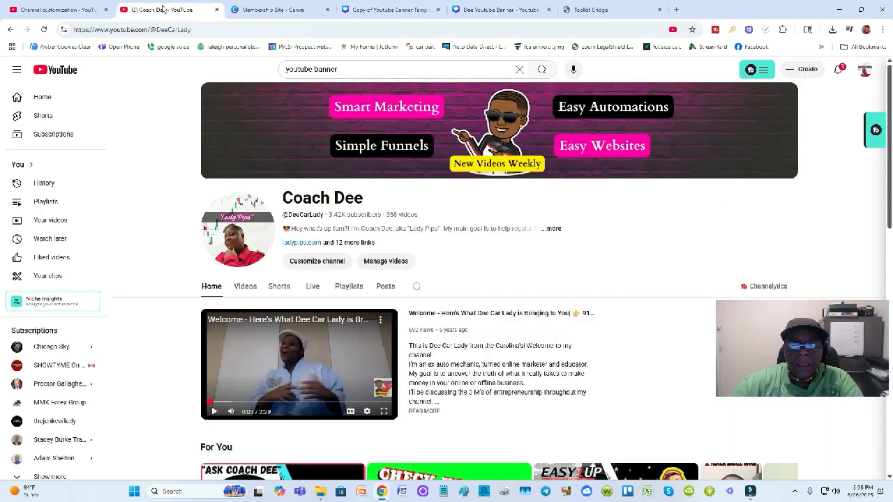
pyautogui.click(421, 9)
pyautogui.doubleClick(354, 257)
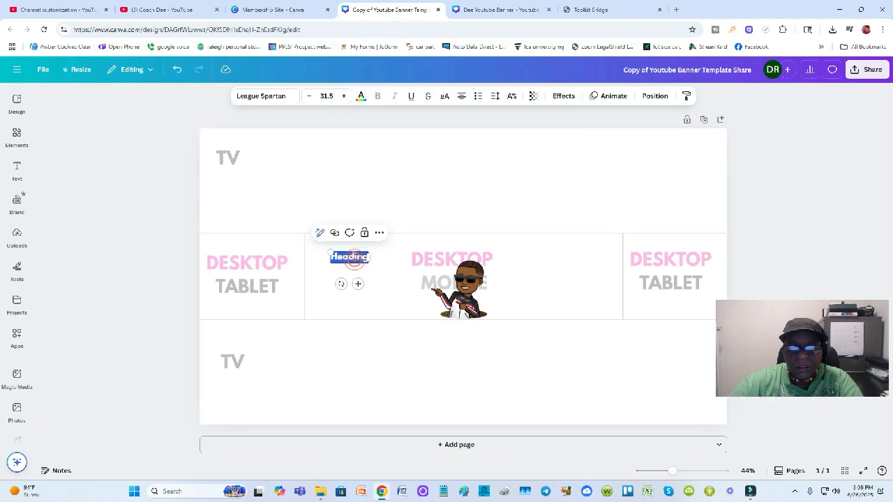
pyautogui.write('Sma')
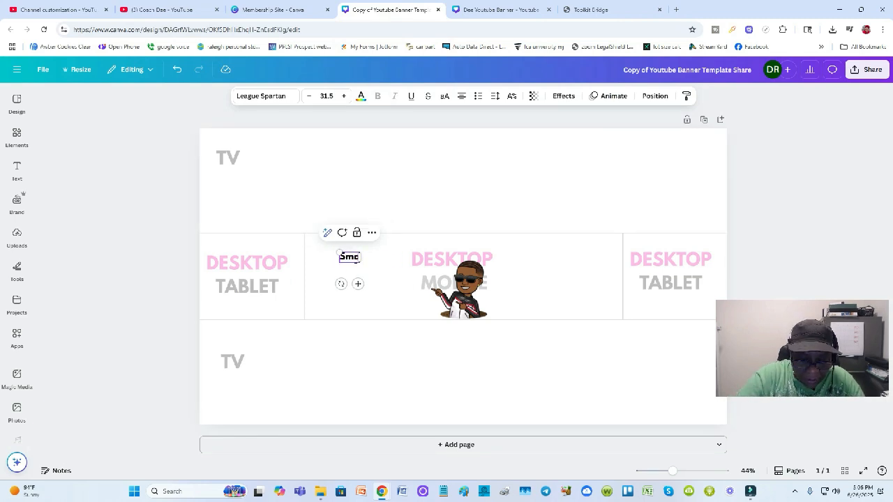
pyautogui.write('rt marketing')
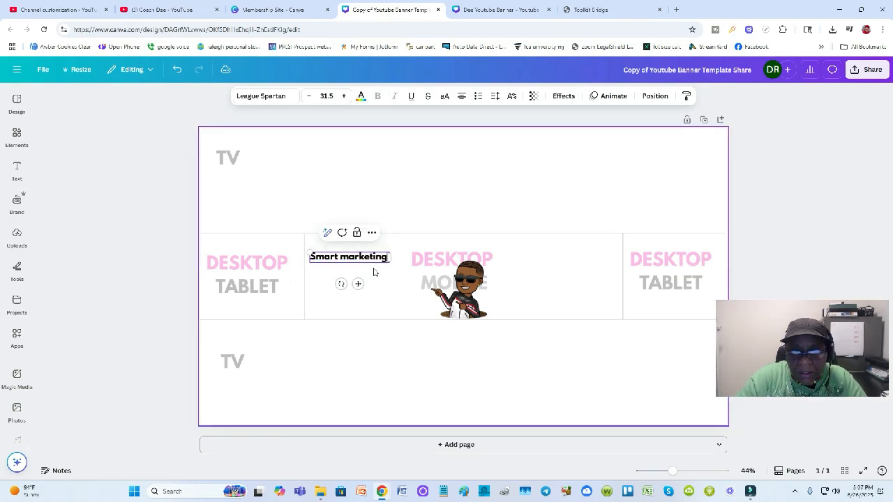
pyautogui.click(347, 256)
pyautogui.press('BackSpace')
pyautogui.write('M')
pyautogui.click(356, 244)
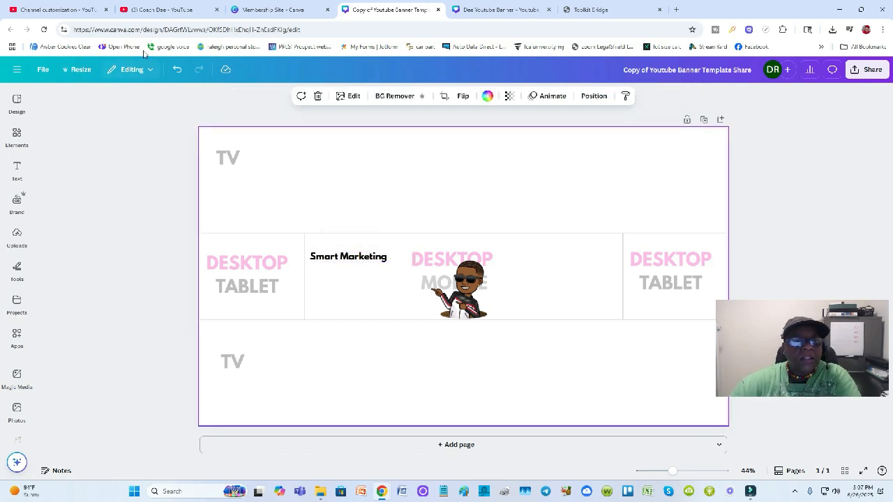
# - Compare with the existing channel banner and move the "Easy Websites" text to the right of the avatar in the central zone
pyautogui.click(162, 9)
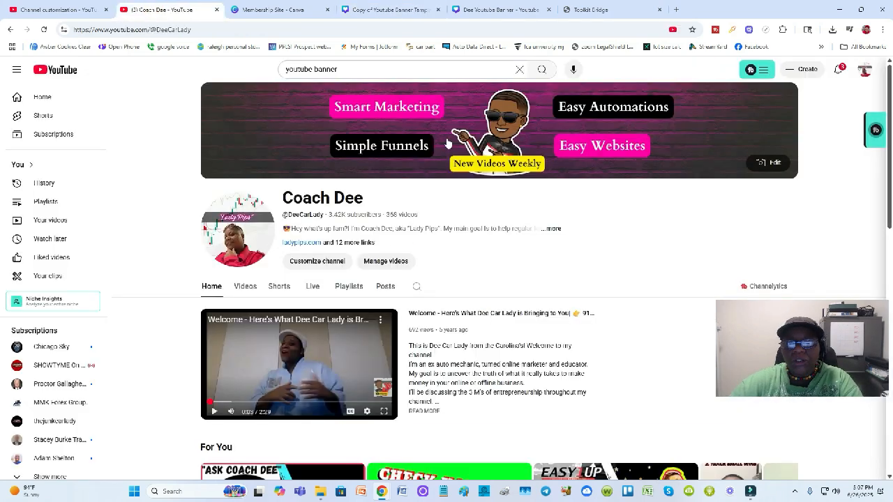
pyautogui.click(389, 9)
pyautogui.click(541, 285)
pyautogui.moveTo(541, 285); pyautogui.dragTo(559, 287)
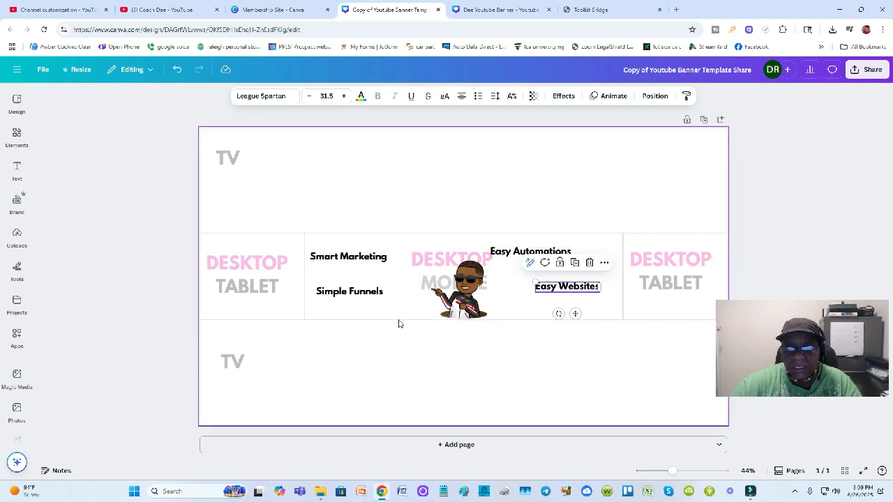
# - Move "Simple Funnels" and "Smart Marketing" closer to the avatar and align their left edges
pyautogui.moveTo(363, 294); pyautogui.dragTo(371, 292)
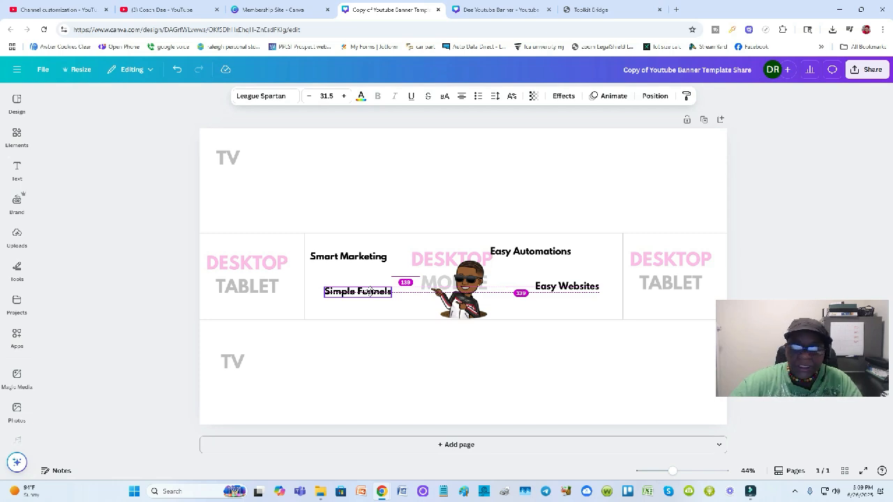
pyautogui.moveTo(371, 291); pyautogui.dragTo(370, 292)
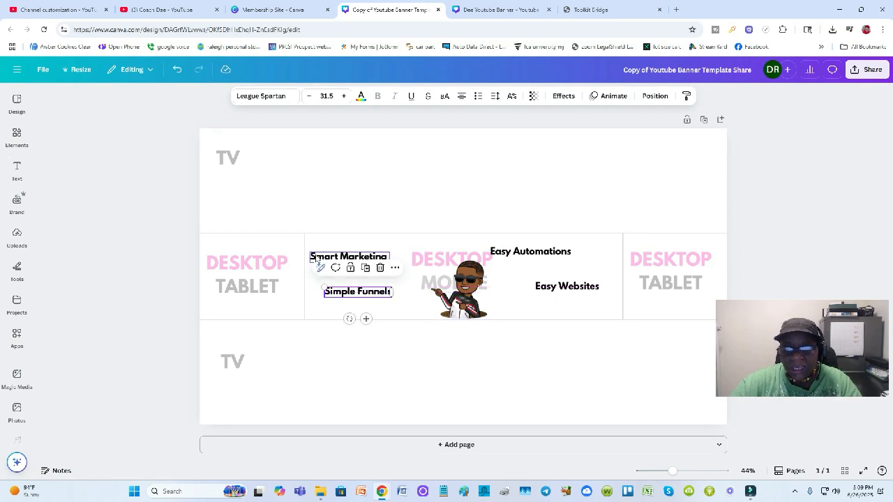
pyautogui.moveTo(332, 256); pyautogui.dragTo(346, 257)
# - Stack "Easy Automations" above "Easy Websites" to the right of the avatar with their left edges aligned
pyautogui.moveTo(535, 256); pyautogui.dragTo(566, 259)
pyautogui.moveTo(564, 258); pyautogui.dragTo(556, 287)
pyautogui.click(572, 286)
pyautogui.click(803, 220)
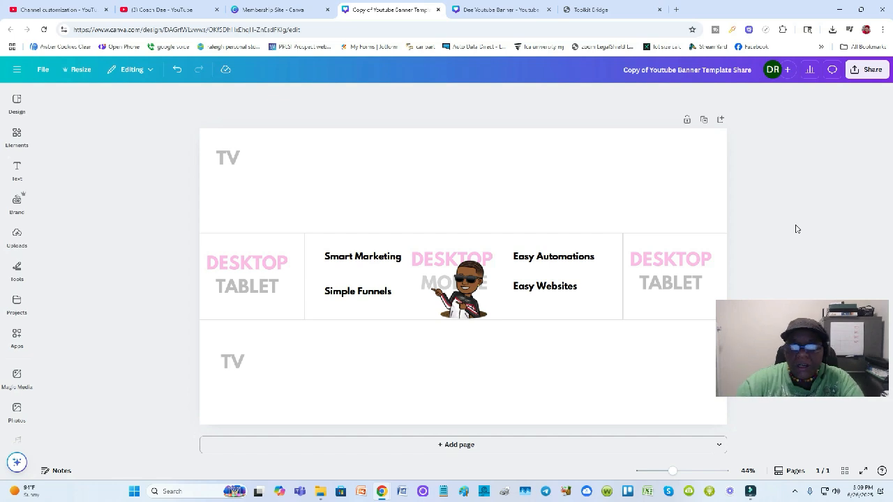
# - Check the label colours on the YouTube channel's banner and give "Smart Marketing" a Background effect in brand pink
pyautogui.click(165, 10)
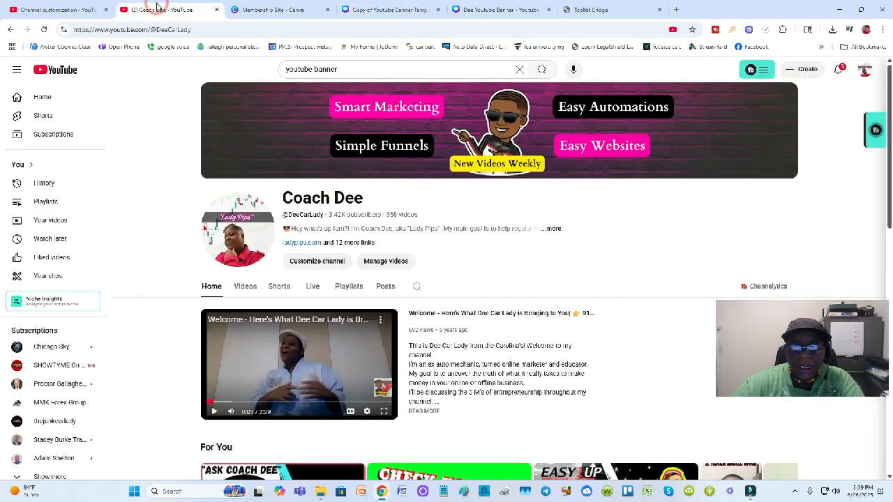
pyautogui.moveTo(378, 117)
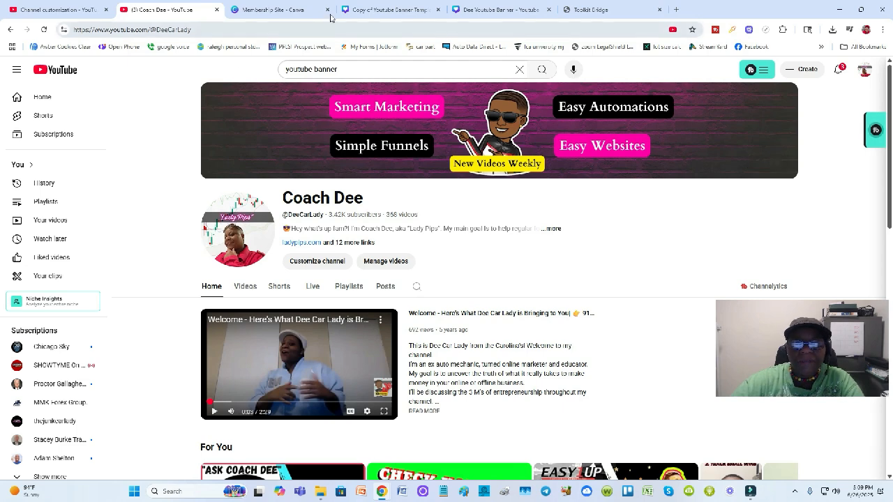
pyautogui.click(369, 7)
pyautogui.click(354, 257)
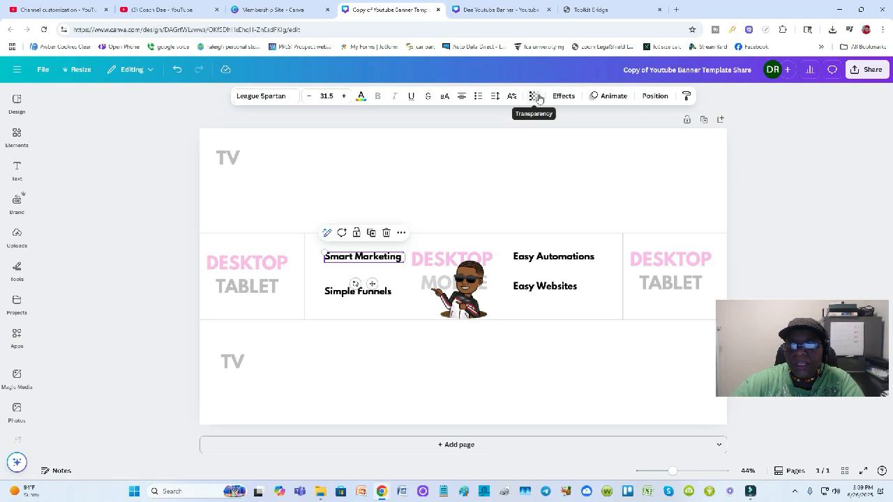
pyautogui.click(563, 95)
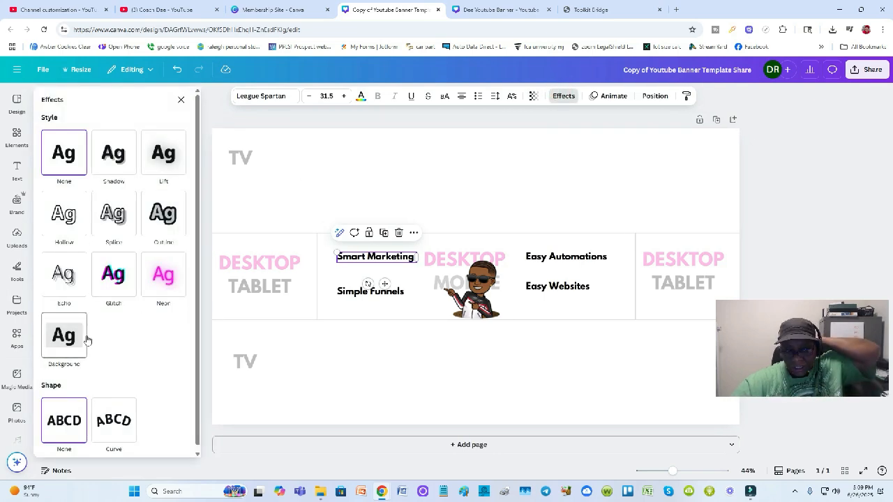
pyautogui.click(62, 338)
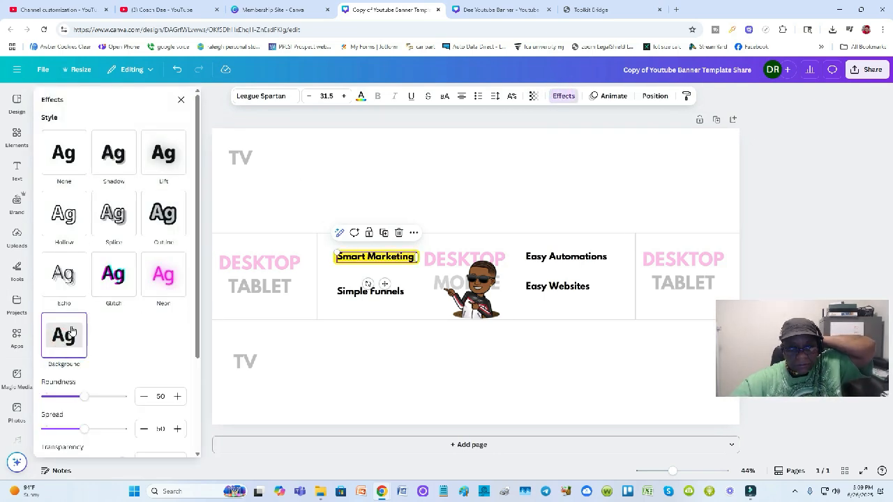
pyautogui.scroll(-2, 152, 384)
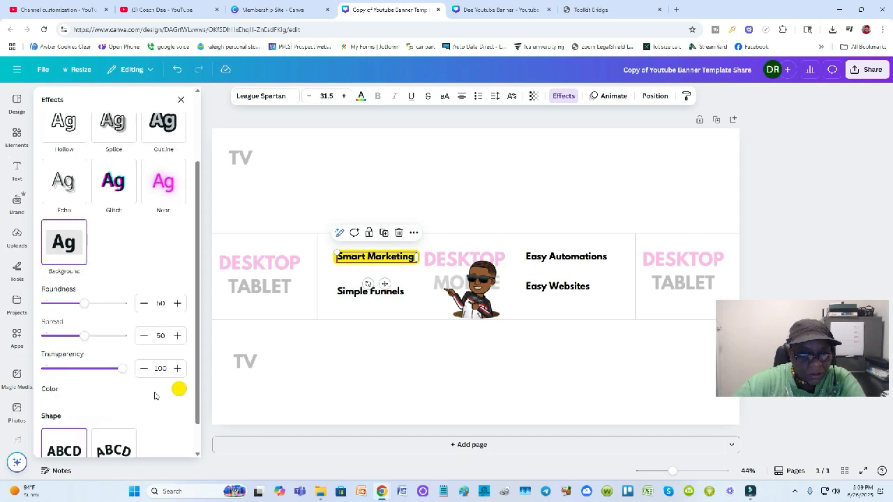
pyautogui.click(179, 390)
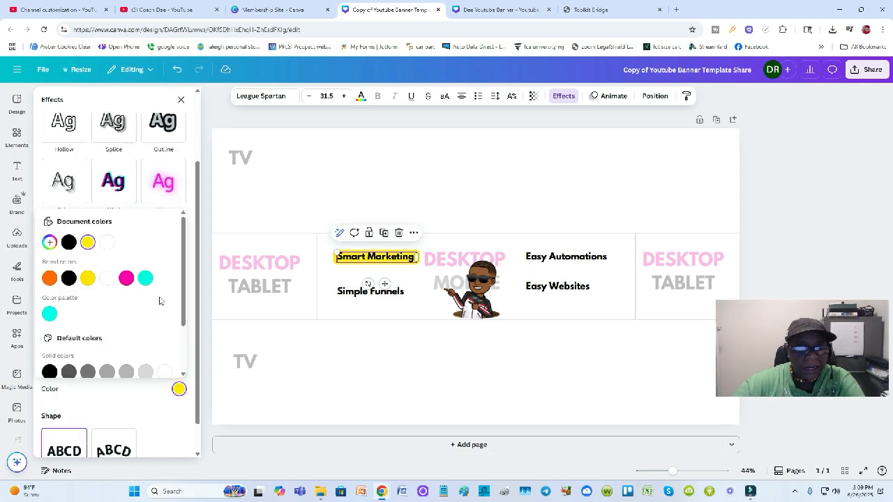
pyautogui.click(126, 279)
pyautogui.click(766, 165)
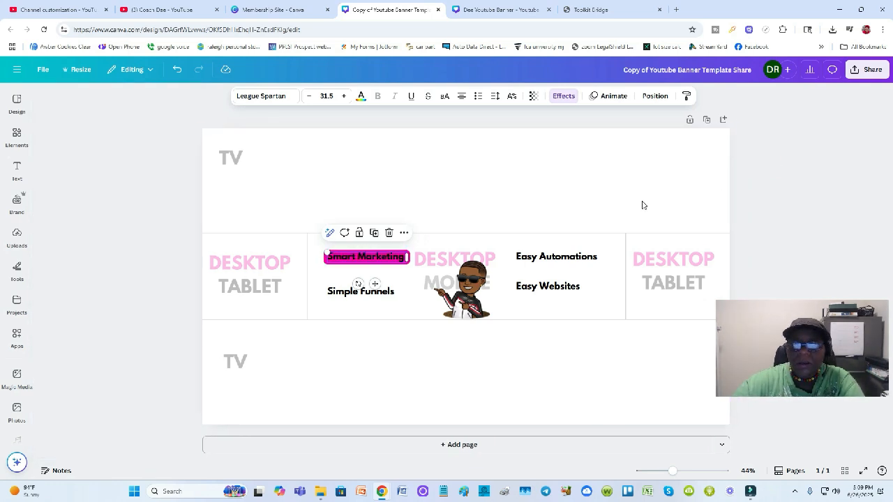
pyautogui.click(700, 195)
# - Apply the Background text effect to "Easy Websites" and colour it the same pink as "Smart Marketing"
pyautogui.click(557, 288)
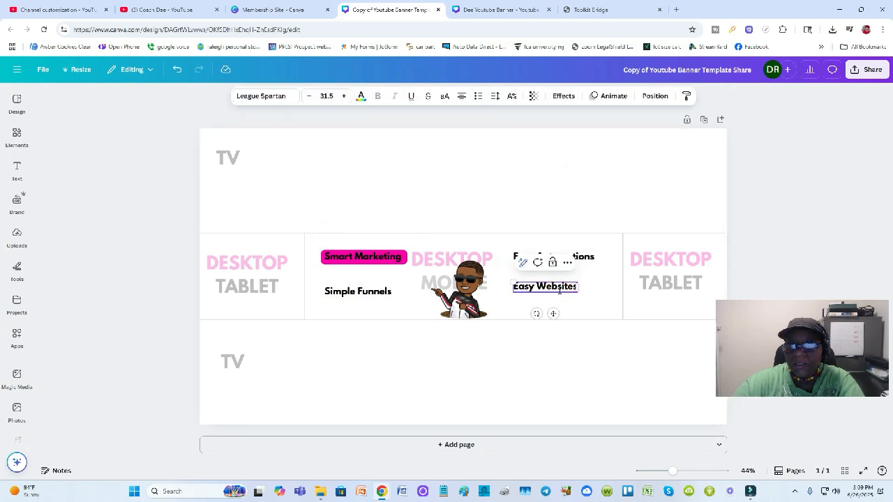
pyautogui.click(564, 98)
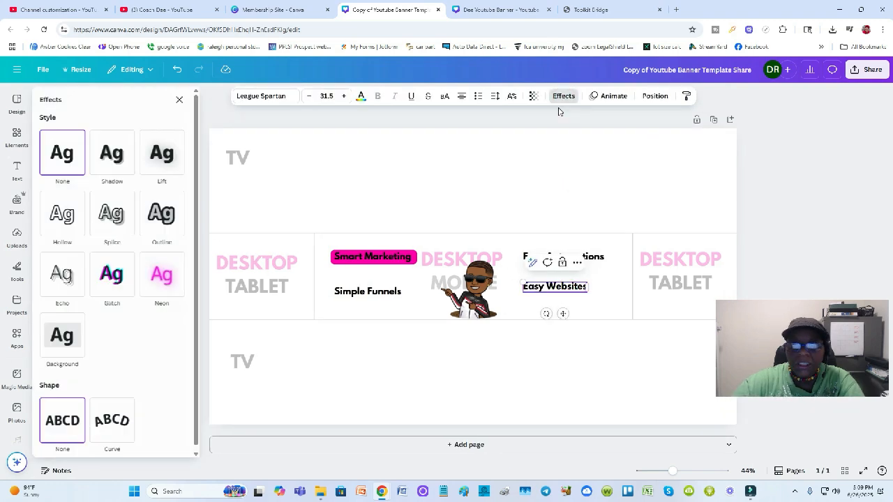
pyautogui.click(69, 330)
pyautogui.scroll(-3, 69, 330)
pyautogui.click(177, 353)
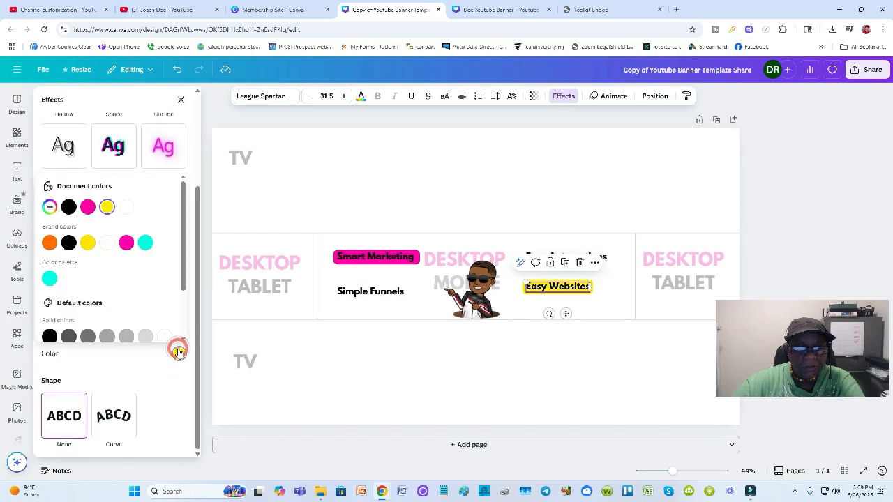
pyautogui.click(88, 208)
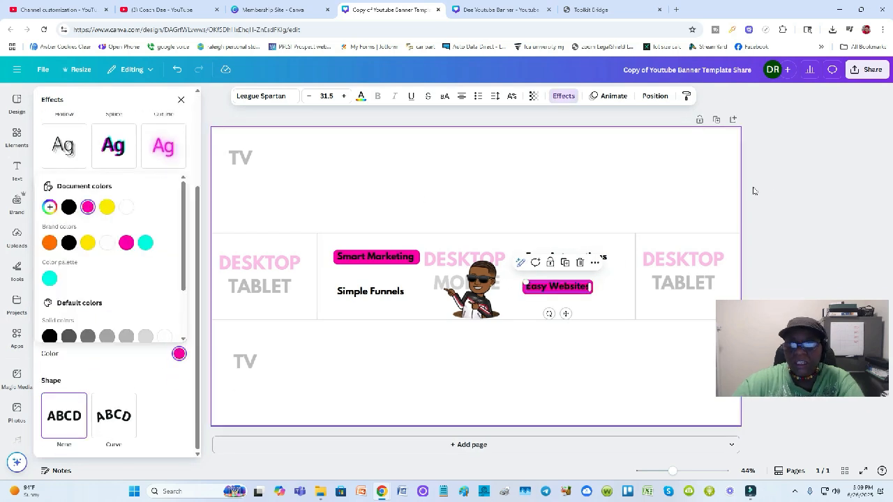
pyautogui.click(803, 166)
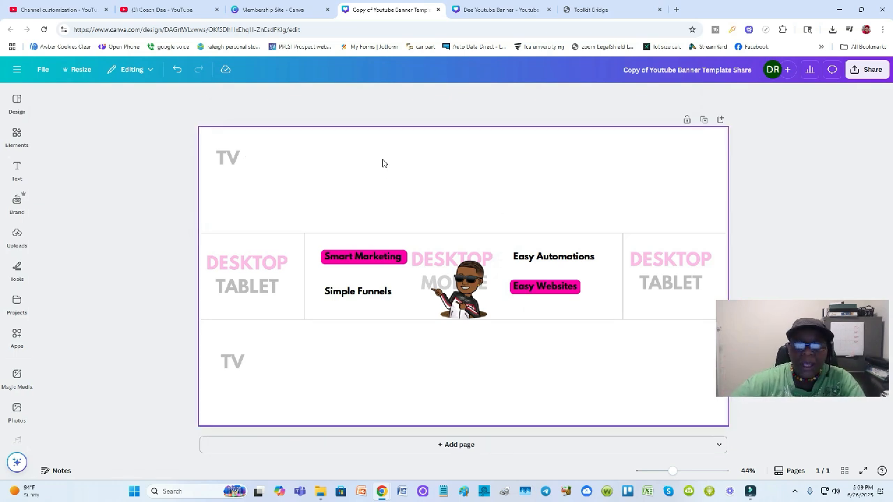
# - Compare with the existing channel banner and give "Easy Automations" a Background effect in black
pyautogui.click(151, 11)
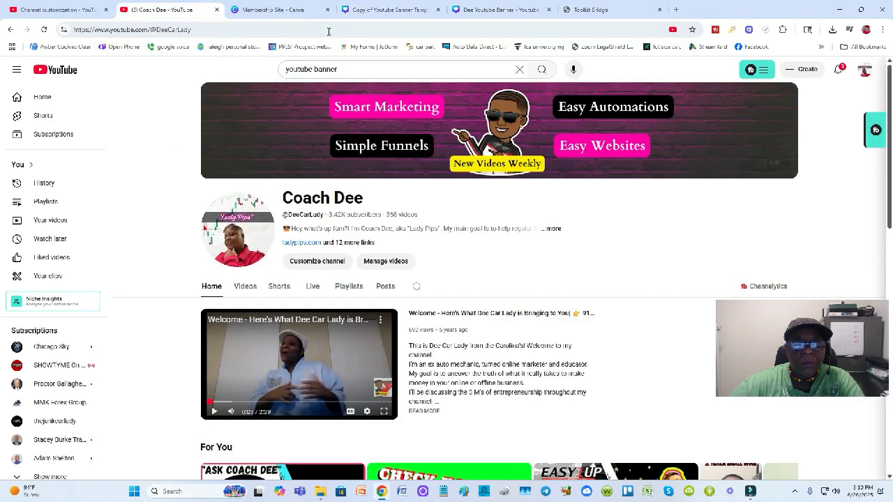
pyautogui.click(390, 10)
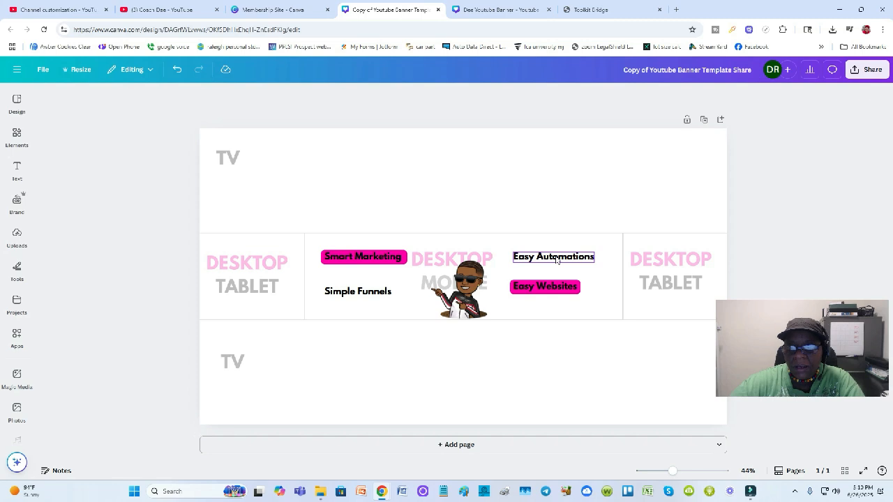
pyautogui.click(557, 259)
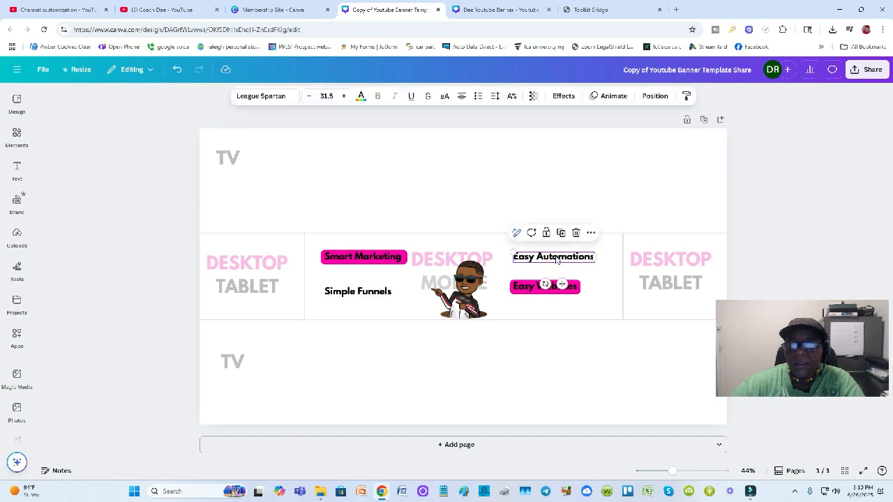
pyautogui.doubleClick(556, 258)
pyautogui.click(607, 257)
pyautogui.click(579, 256)
pyautogui.click(563, 96)
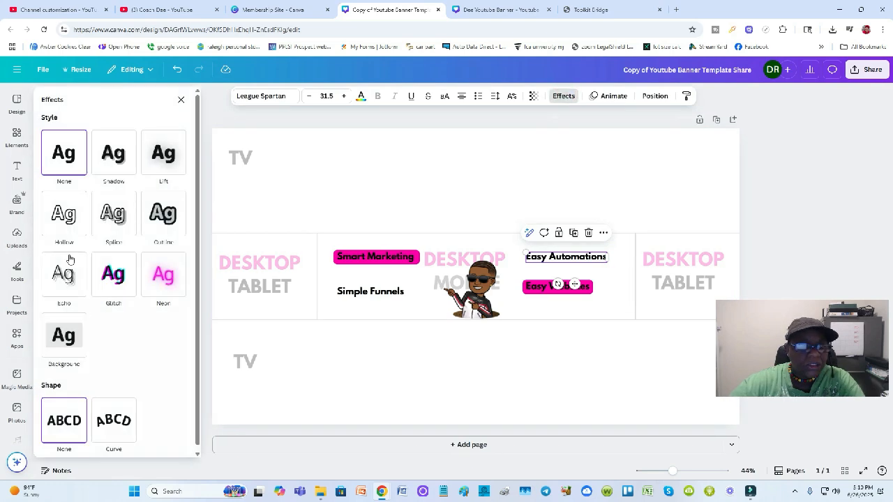
pyautogui.click(61, 328)
pyautogui.scroll(-2, 178, 352)
pyautogui.click(178, 354)
pyautogui.click(69, 206)
# - Apply the Background text effect to "Simple Funnels" and set its colour to black
pyautogui.click(378, 294)
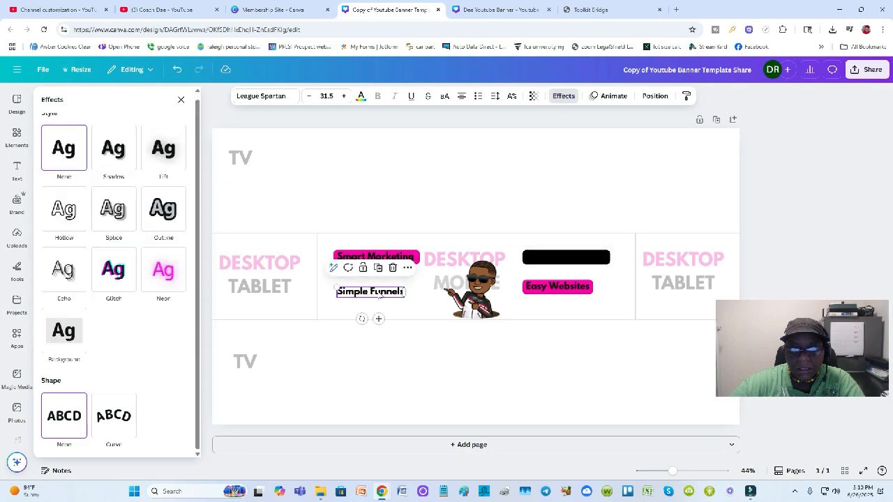
pyautogui.click(563, 95)
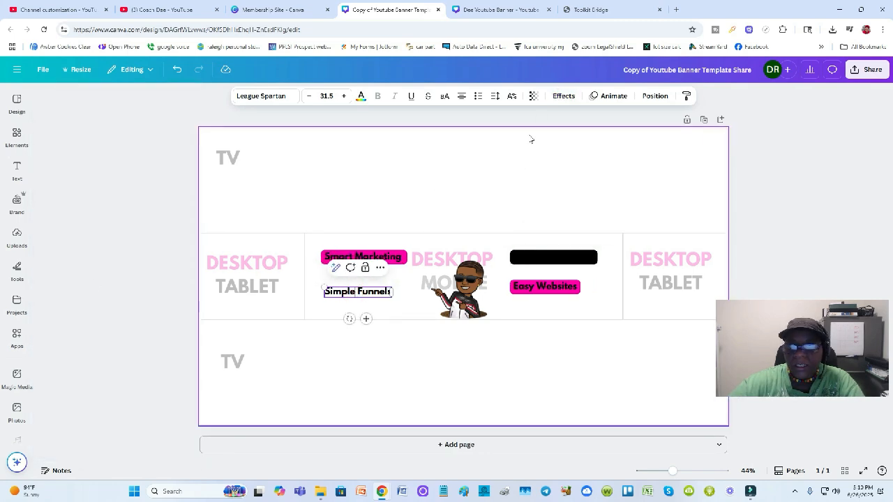
pyautogui.click(565, 96)
pyautogui.click(72, 367)
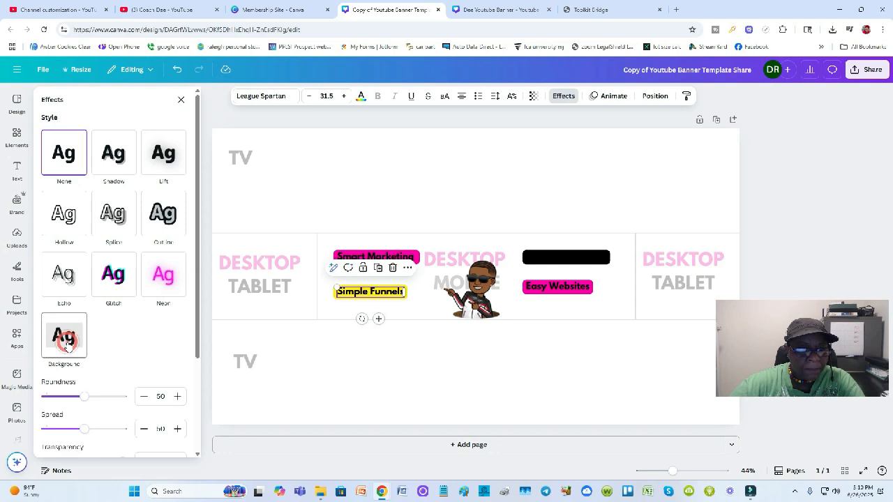
pyautogui.scroll(-2, 154, 412)
pyautogui.click(178, 389)
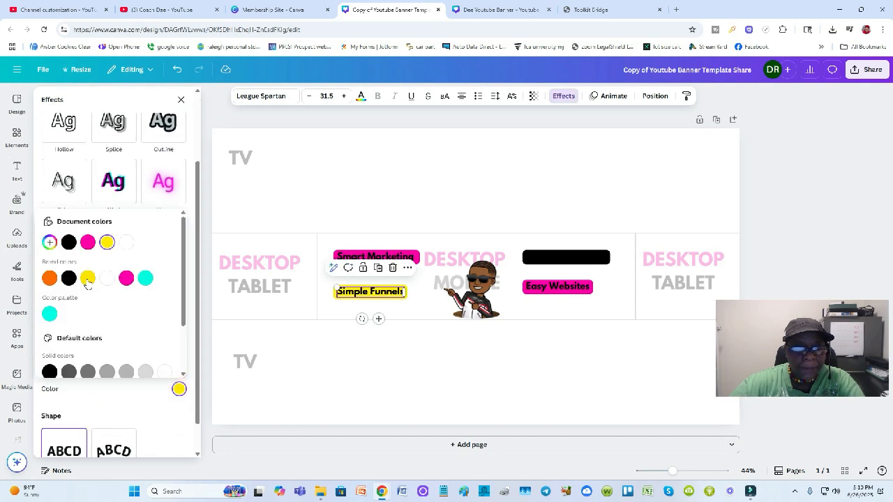
pyautogui.click(68, 278)
pyautogui.click(773, 230)
# - Change the text colour of "Easy Automations" to white on its black background
pyautogui.click(546, 258)
pyautogui.click(546, 258)
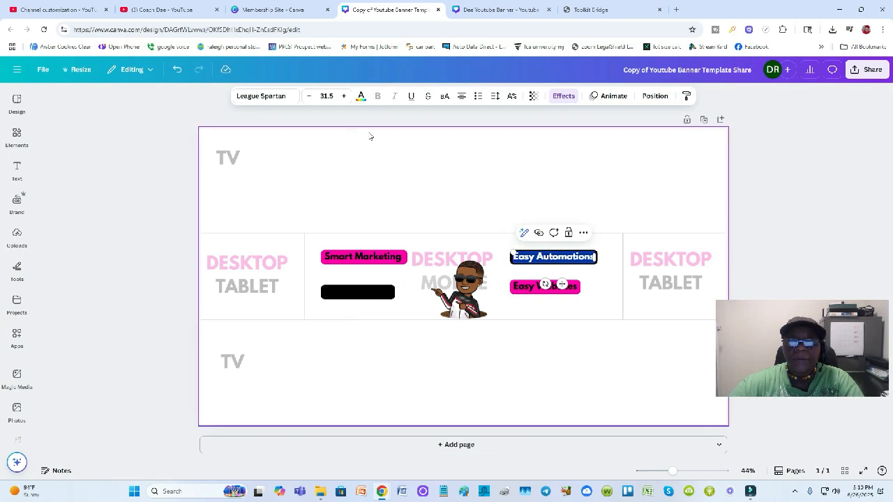
pyautogui.click(362, 99)
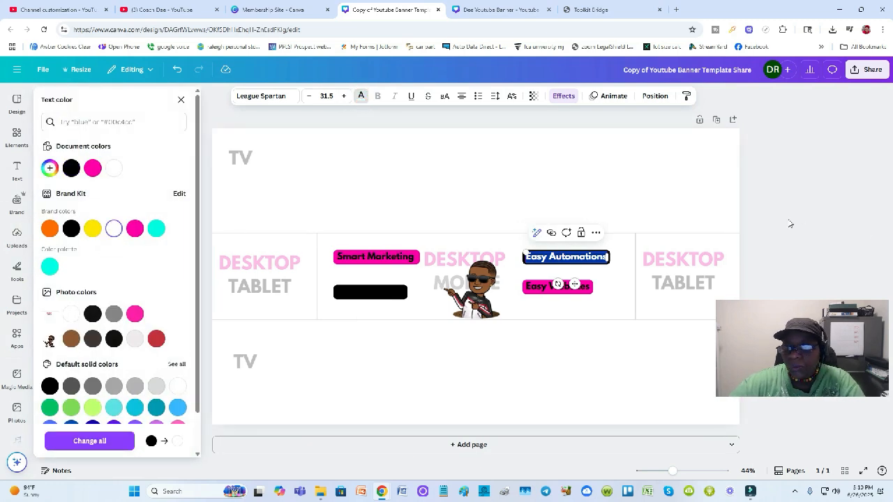
pyautogui.click(793, 221)
# - Change the text colour of "Simple Funnels" to the brand kit's white
pyautogui.click(339, 299)
pyautogui.click(328, 292)
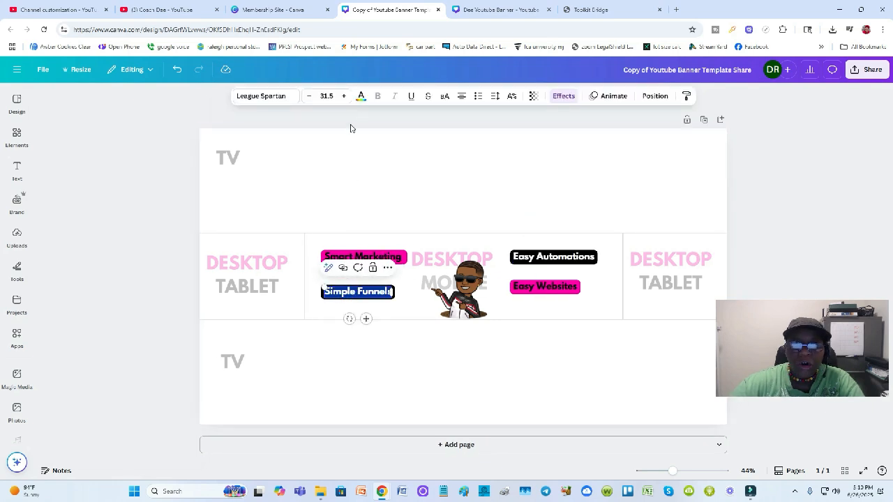
pyautogui.click(361, 95)
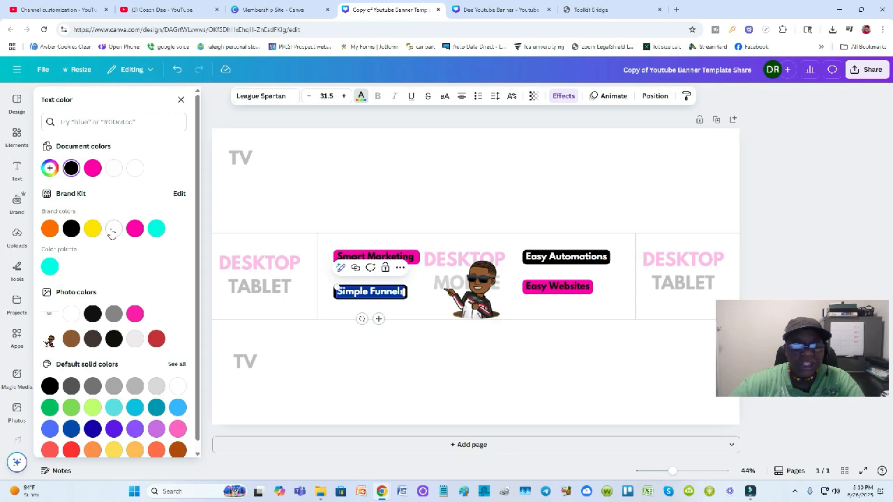
pyautogui.click(111, 229)
pyautogui.click(798, 219)
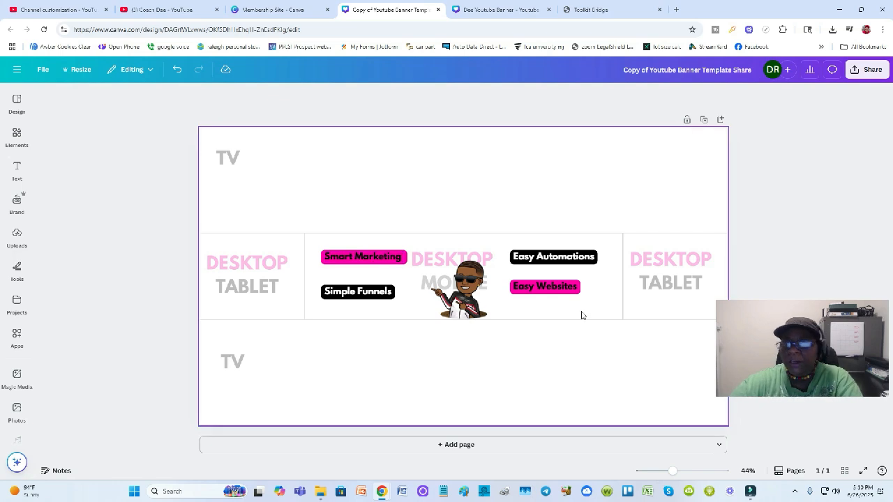
# - Change the text colour of the pink "Smart Marketing" label to the brand kit's white
pyautogui.click(377, 259)
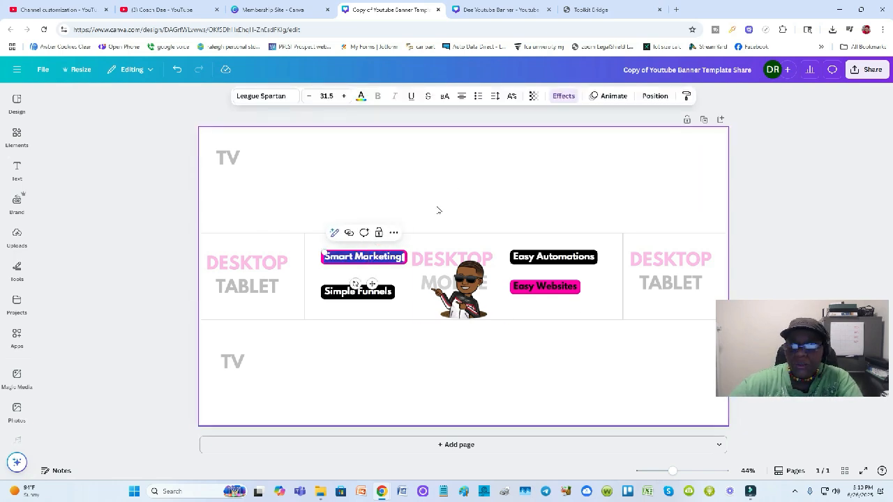
pyautogui.click(360, 96)
pyautogui.click(115, 233)
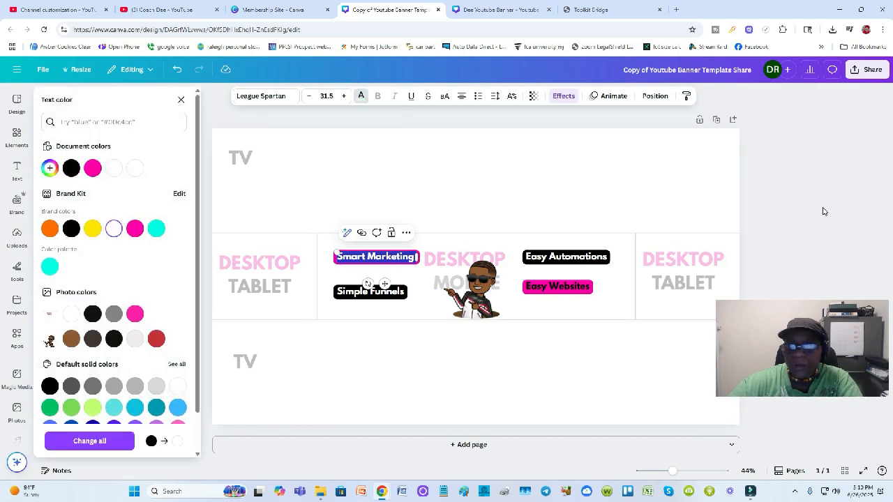
pyautogui.click(786, 213)
# - Change the text colour of the pink "Easy Websites" label to the brand kit's white
pyautogui.click(556, 293)
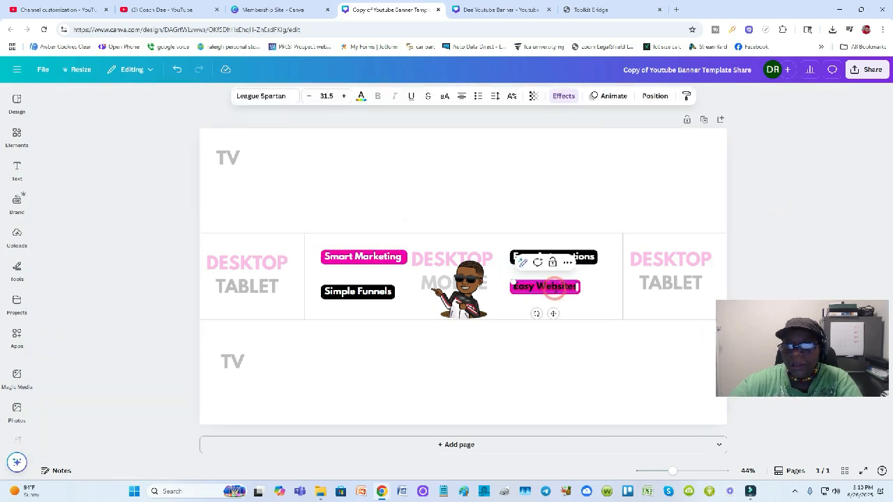
pyautogui.click(552, 287)
pyautogui.click(361, 97)
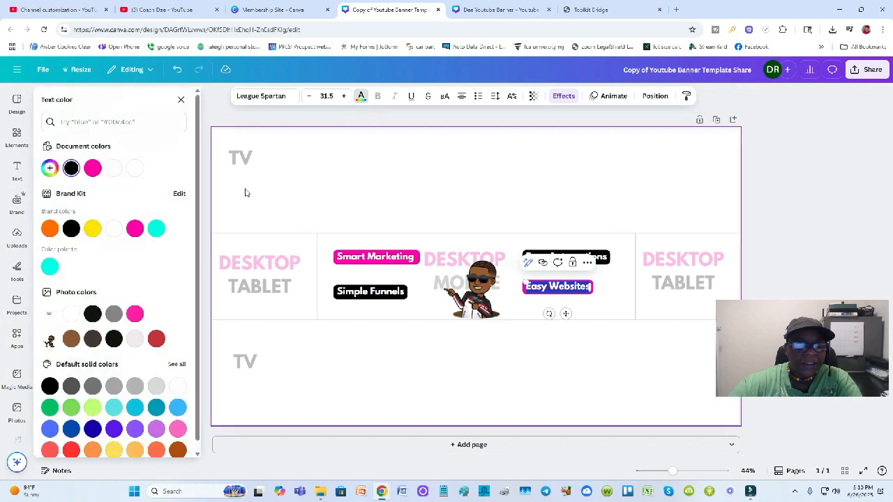
pyautogui.click(114, 233)
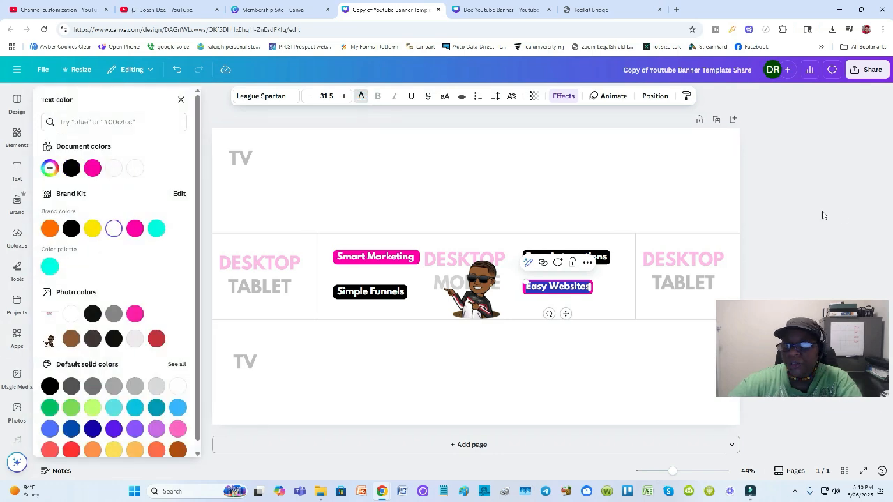
pyautogui.click(806, 203)
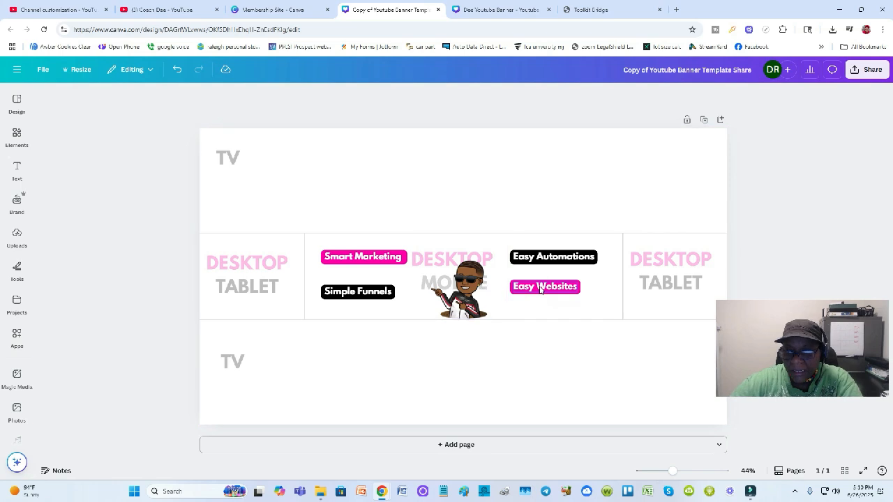
# - Move "Easy Websites" down level with "Simple Funnels" and check that "Easy Automations" lines up with "Smart Marketing"
pyautogui.moveTo(541, 290); pyautogui.dragTo(540, 291)
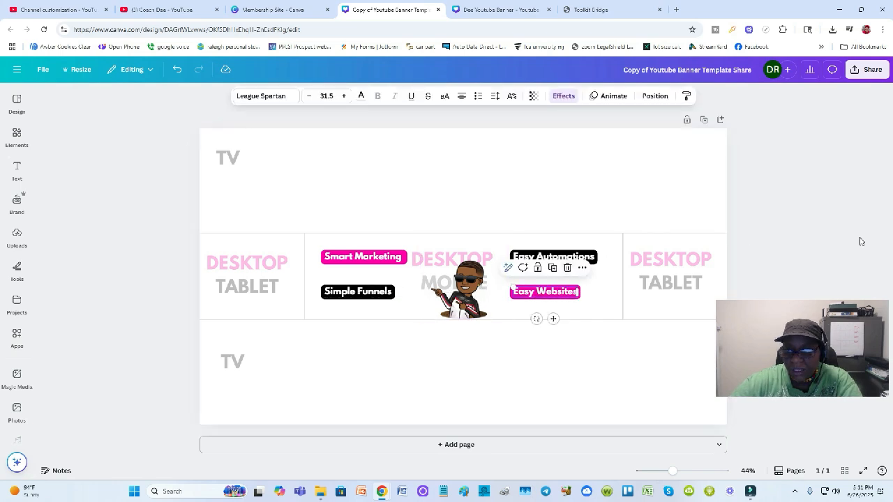
pyautogui.click(807, 238)
pyautogui.click(550, 258)
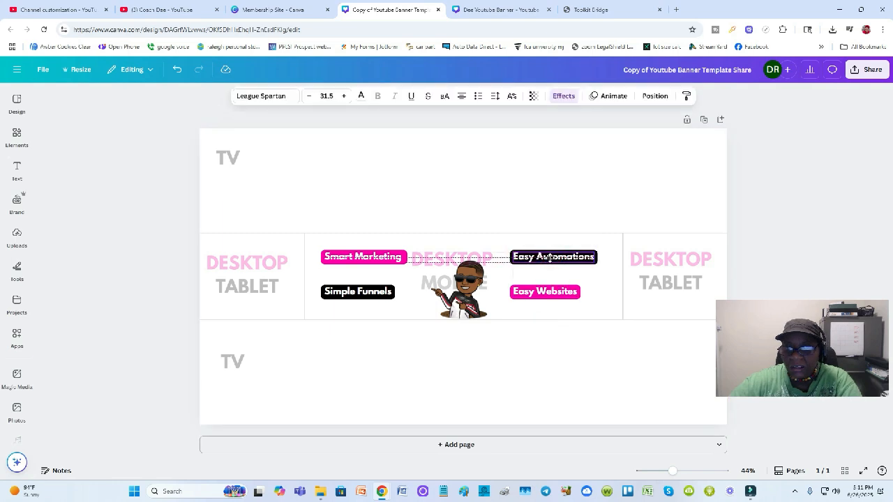
pyautogui.click(805, 202)
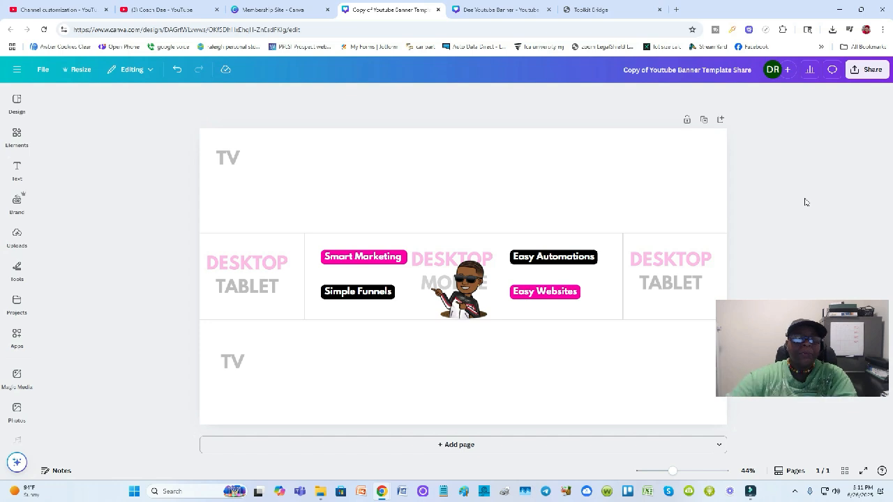
# - Move the "Simple Funnels" and "Smart Marketing" labels inwards toward the avatar, keeping their outer edges aligned
pyautogui.click(367, 295)
pyautogui.moveTo(366, 295); pyautogui.dragTo(380, 292)
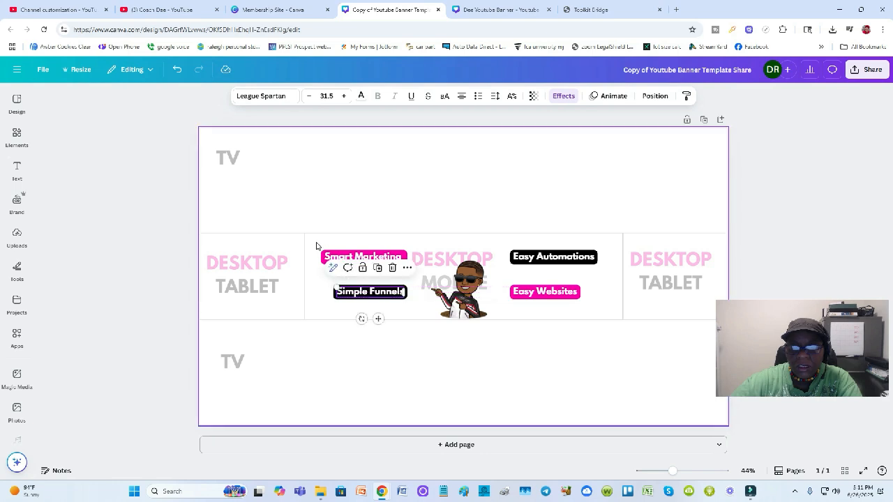
pyautogui.click(323, 208)
pyautogui.moveTo(335, 260); pyautogui.dragTo(347, 258)
pyautogui.click(827, 203)
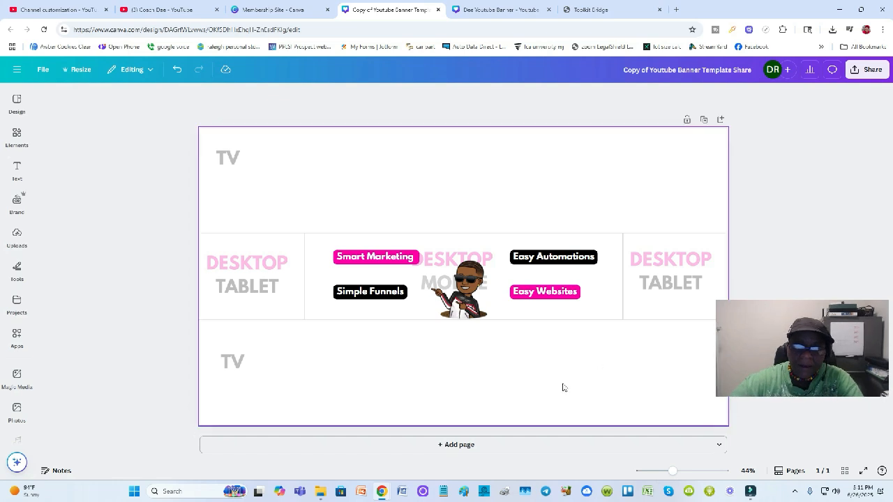
# - Following the live channel banner, duplicate "Simple Funnels", place the copy over the avatar's base and change its text to "New Videos Weekly"
pyautogui.click(168, 9)
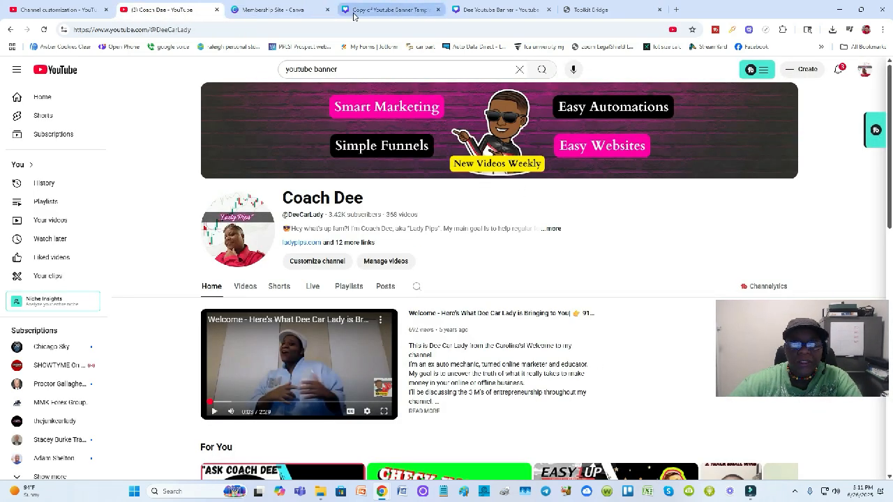
pyautogui.click(389, 9)
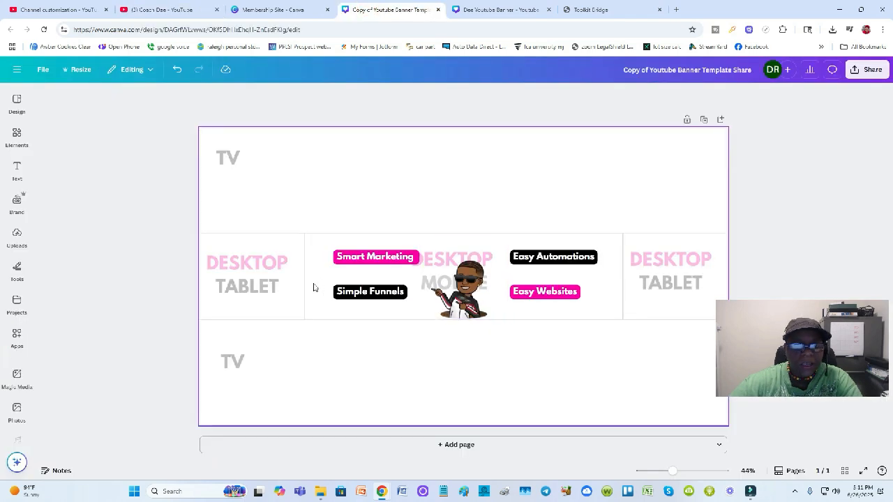
pyautogui.click(364, 293)
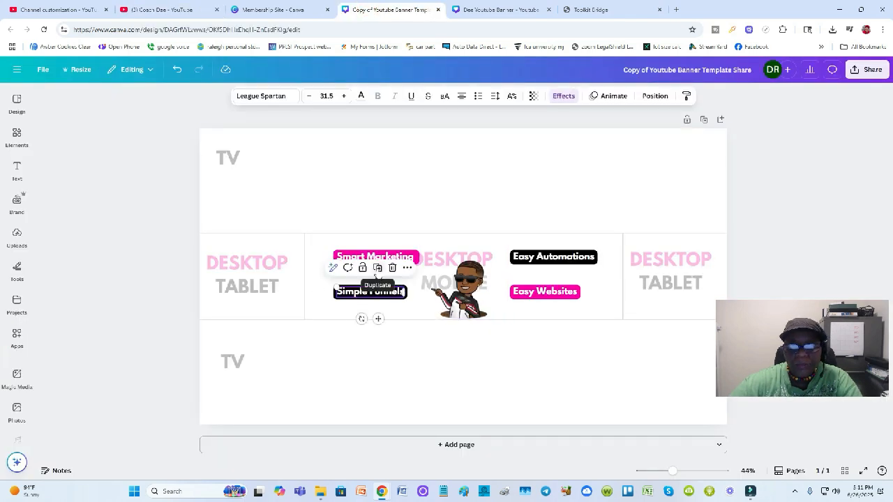
pyautogui.click(377, 270)
pyautogui.moveTo(380, 304); pyautogui.dragTo(480, 312)
pyautogui.doubleClick(461, 313)
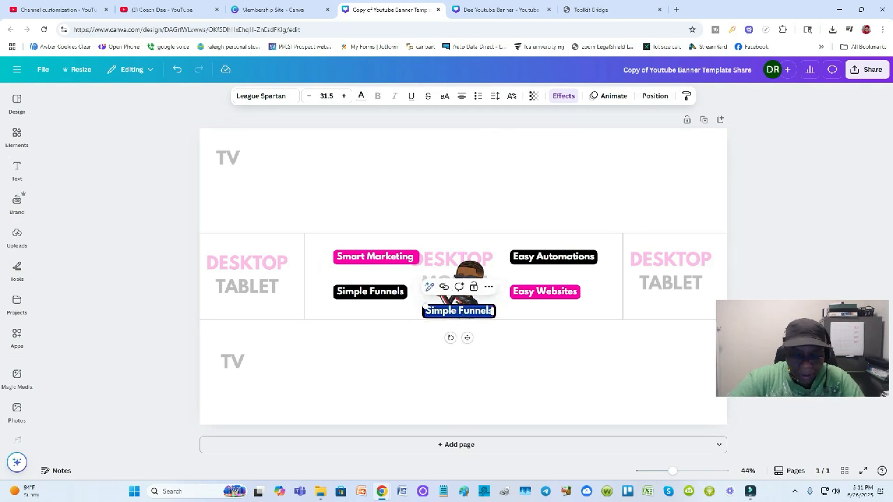
pyautogui.write('New Videos Weekly')
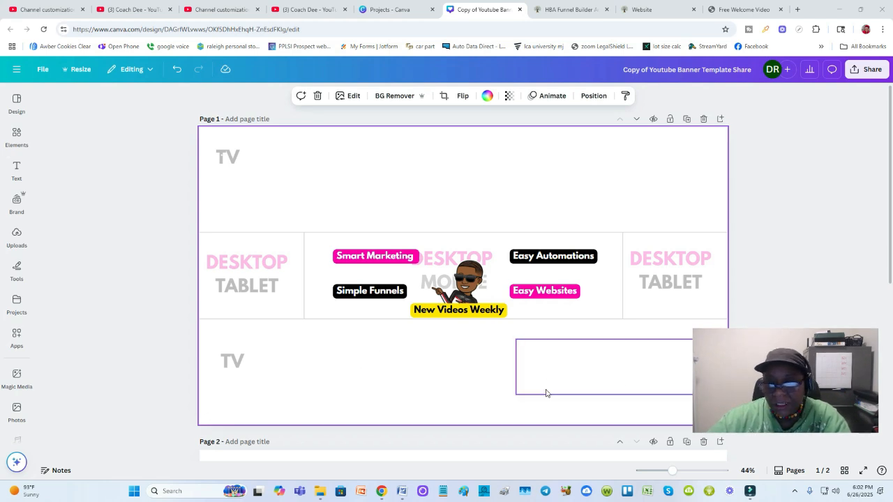
pyautogui.moveTo(833, 388); pyautogui.dragTo(848, 346)
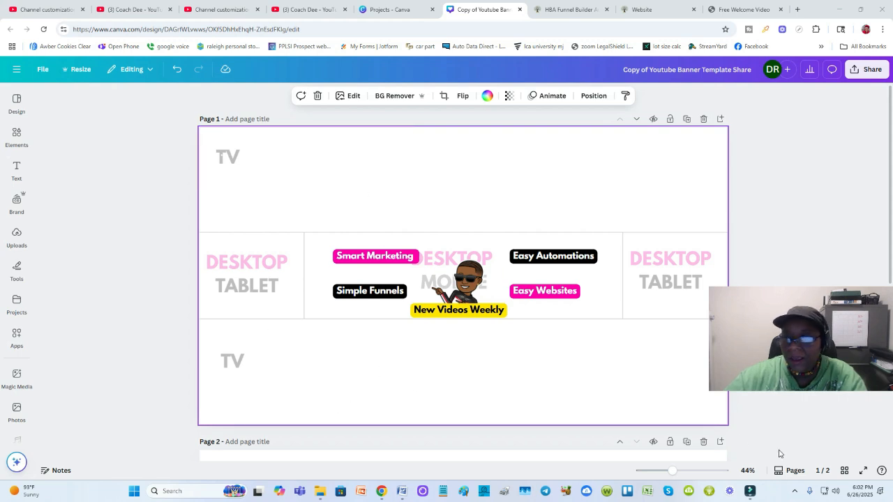
pyautogui.click(593, 382)
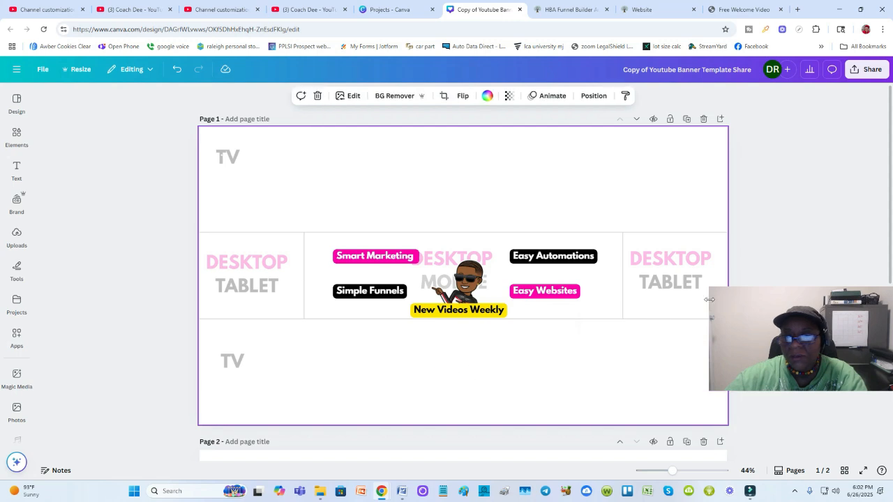
pyautogui.click(846, 219)
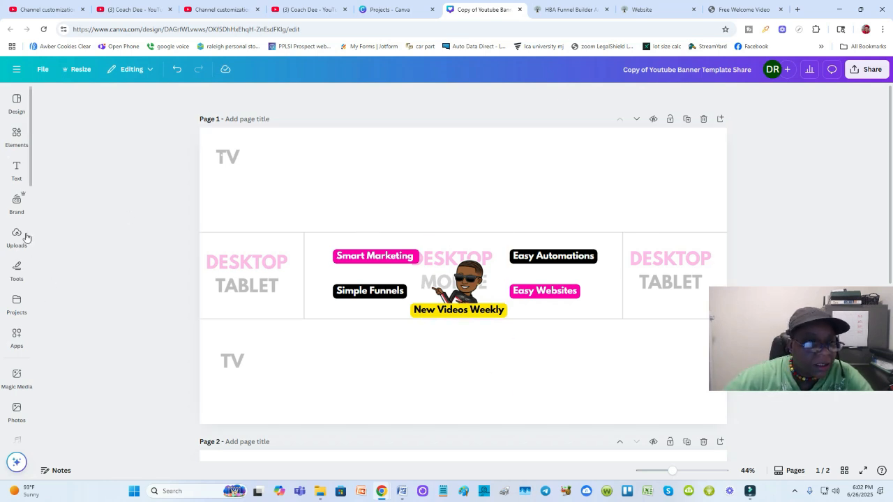
# - Add the recently used pink-lit brick wall image to page 1 and make it the full-page background
pyautogui.click(12, 141)
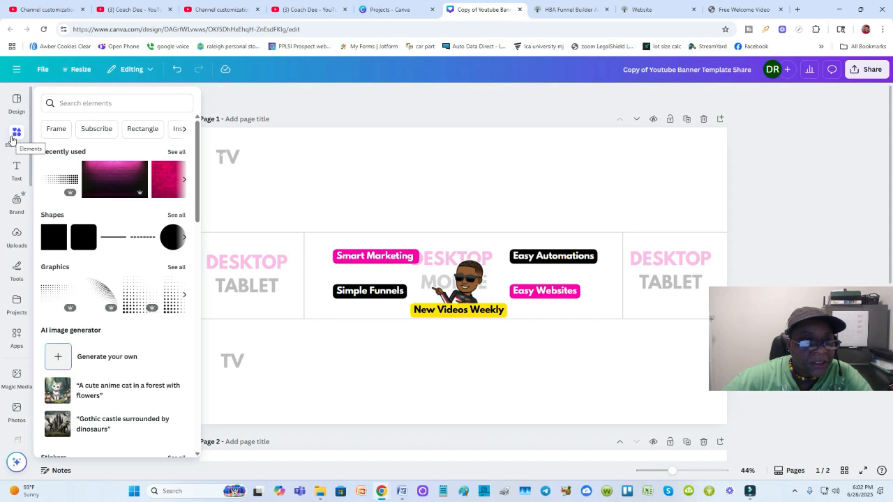
pyautogui.click(119, 181)
pyautogui.click(559, 201)
pyautogui.moveTo(524, 195); pyautogui.dragTo(496, 176)
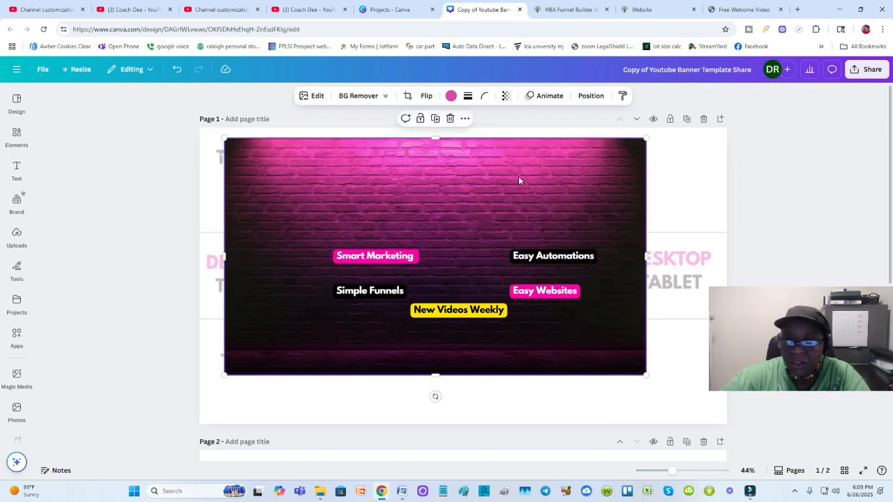
pyautogui.click(465, 118)
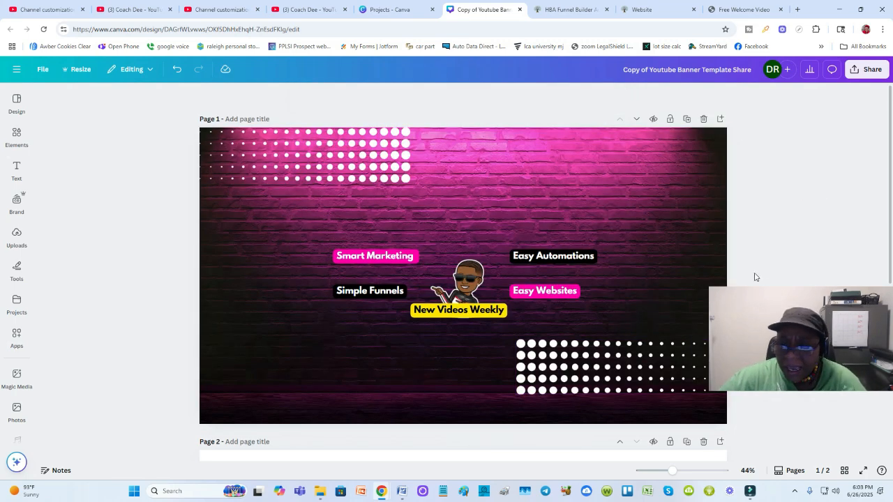
# - Move the lower white dot pattern down into the banner's bottom-right corner
pyautogui.click(641, 377)
pyautogui.moveTo(641, 377); pyautogui.dragTo(642, 400)
pyautogui.click(813, 348)
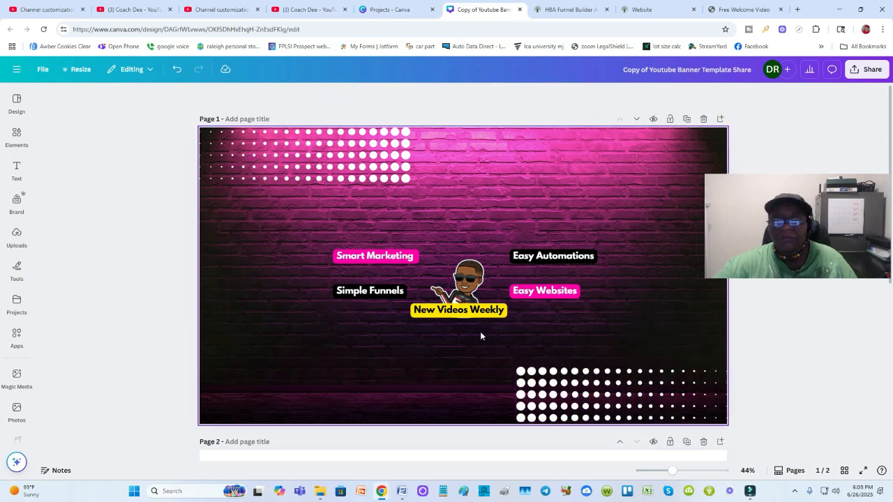
pyautogui.click(21, 136)
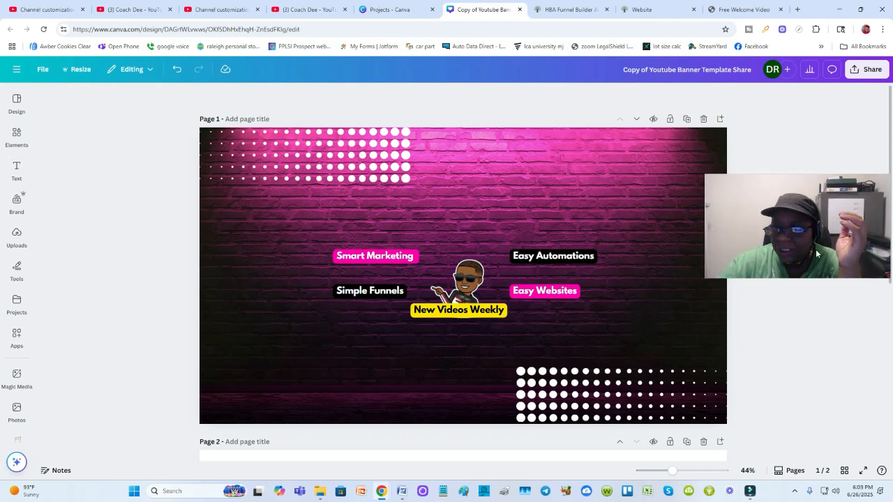
pyautogui.scroll(-2, 819, 361)
pyautogui.scroll(2, 821, 360)
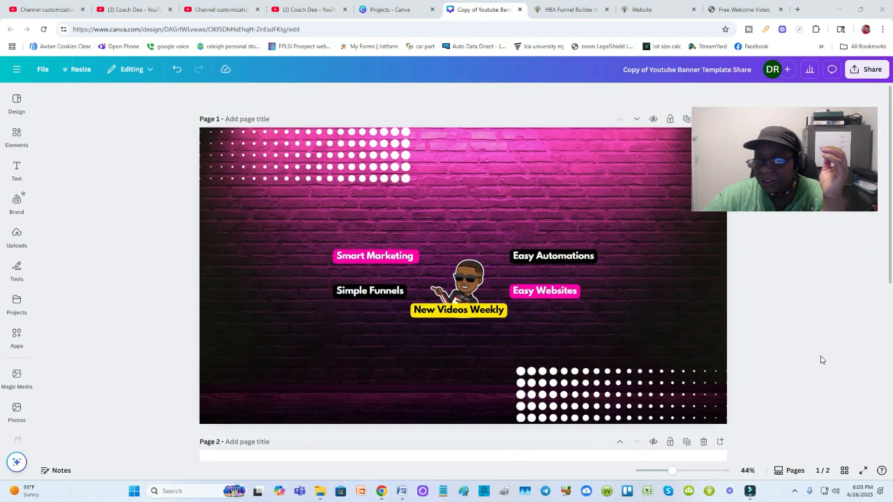
pyautogui.moveTo(779, 167); pyautogui.dragTo(518, 169)
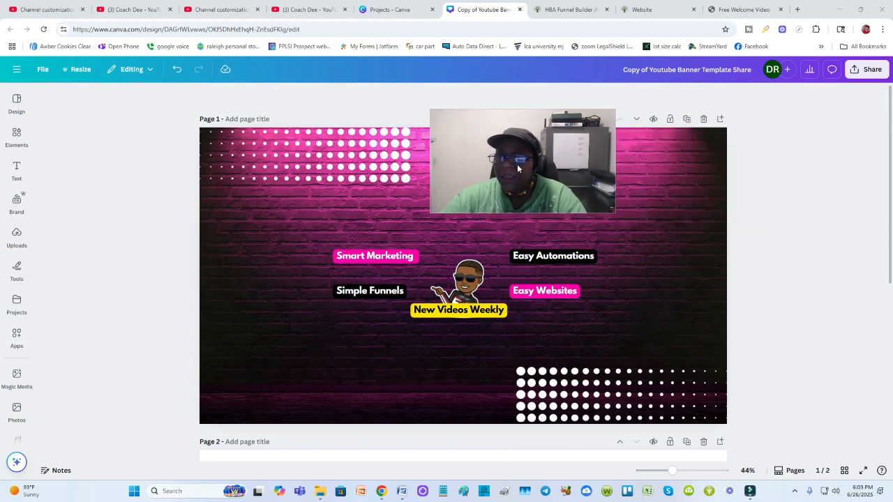
# - Set up a PNG download limited to page 1, and close the download settings
pyautogui.click(861, 77)
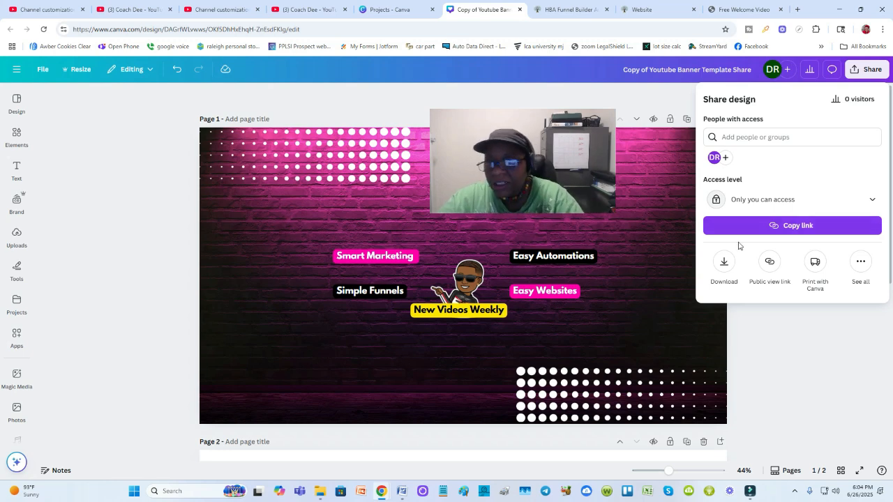
pyautogui.click(724, 264)
pyautogui.click(744, 258)
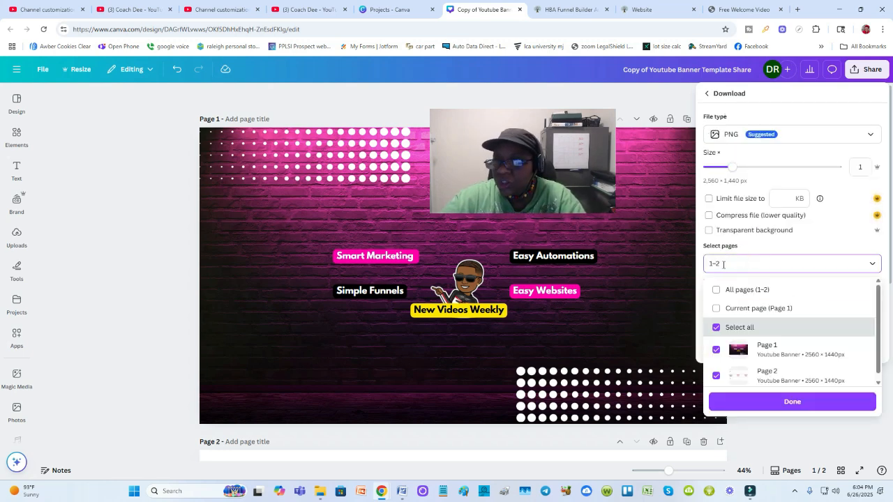
pyautogui.click(716, 309)
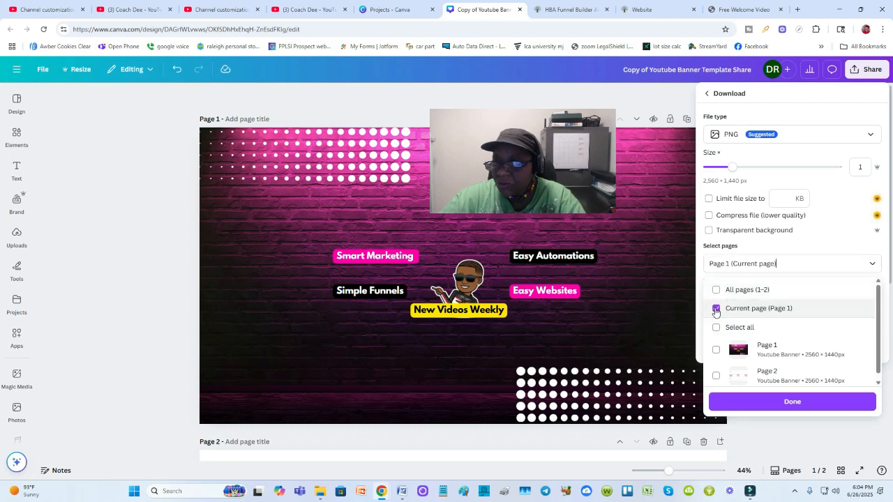
pyautogui.click(716, 290)
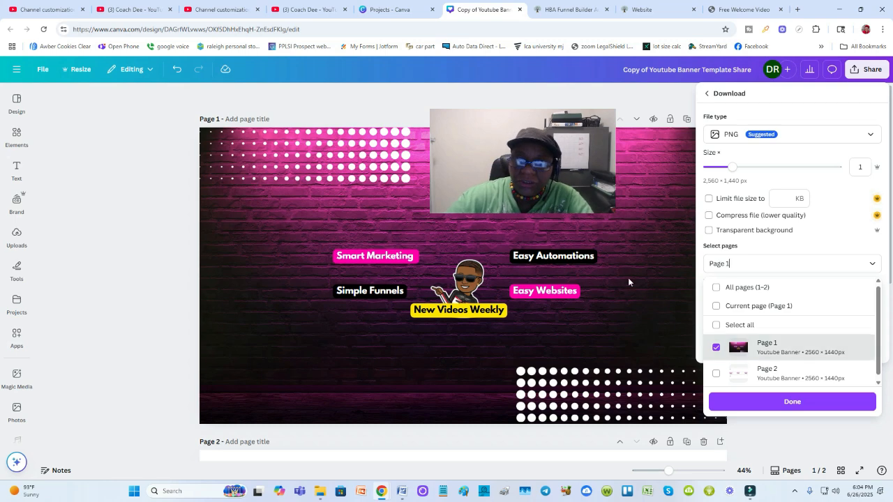
pyautogui.click(118, 273)
pyautogui.click(161, 241)
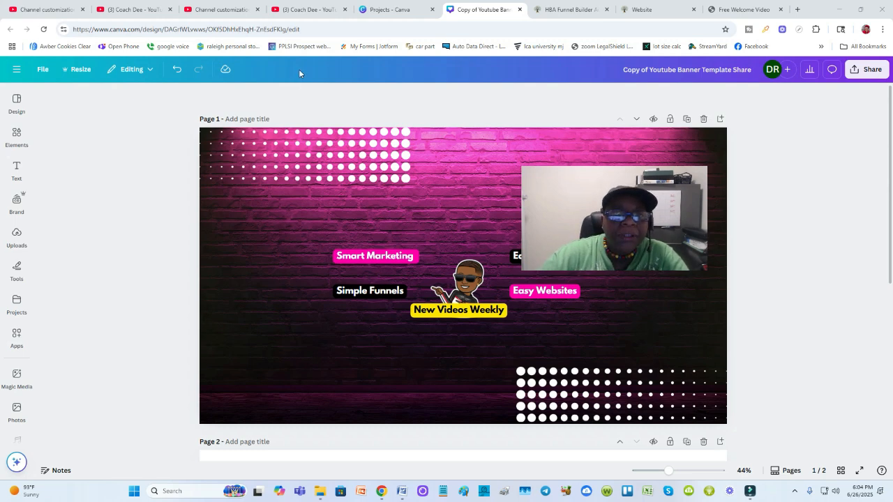
# - Switch to the YouTube channel and replace its banner image in channel customization with the 6-26-25 banner PNG from Downloads
pyautogui.click(304, 10)
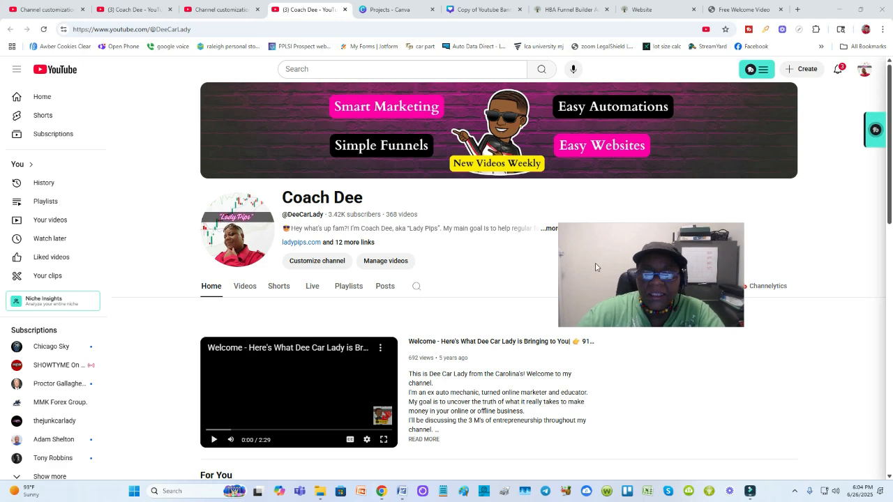
pyautogui.click(417, 138)
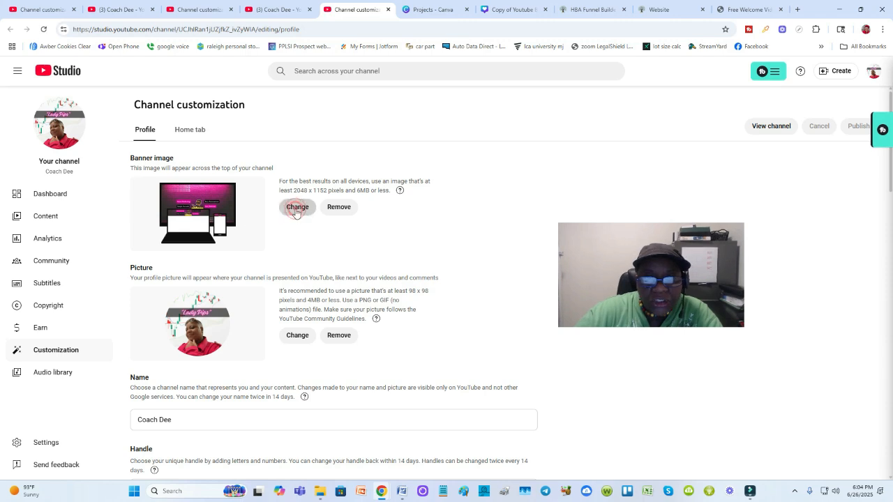
pyautogui.click(296, 210)
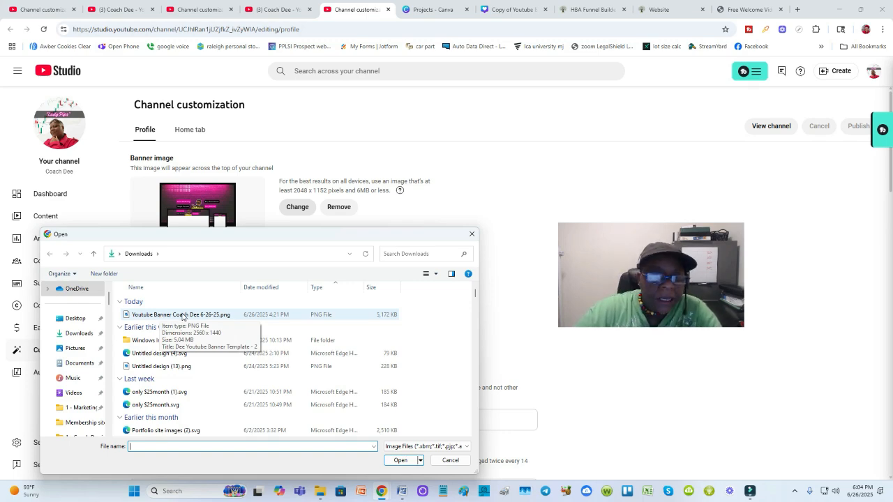
pyautogui.doubleClick(183, 315)
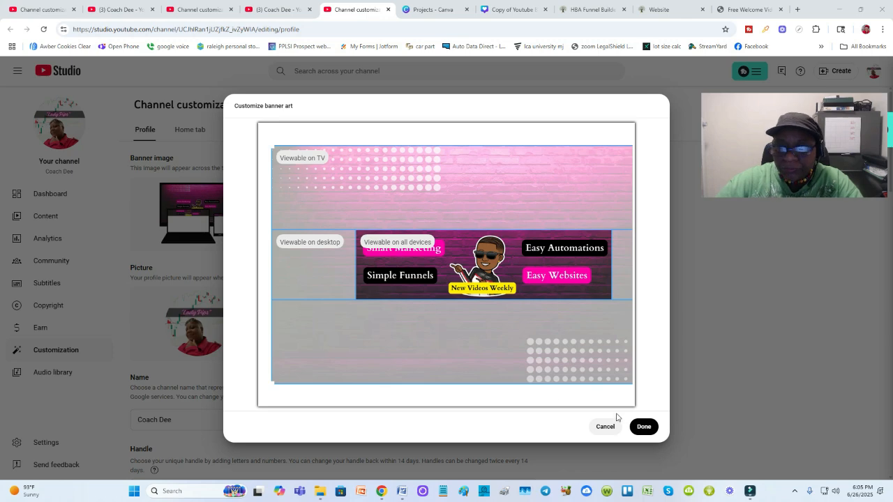
pyautogui.click(643, 428)
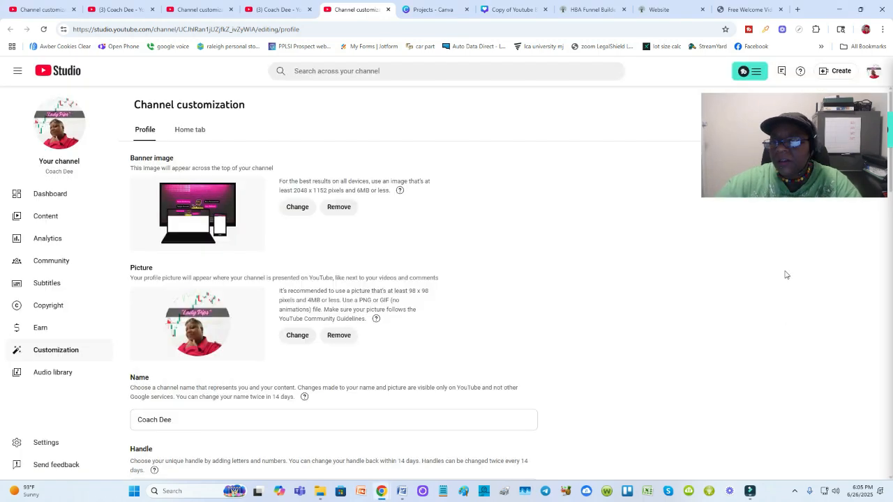
# - Publish the new banner image and view the channel page
pyautogui.moveTo(781, 178); pyautogui.dragTo(750, 269)
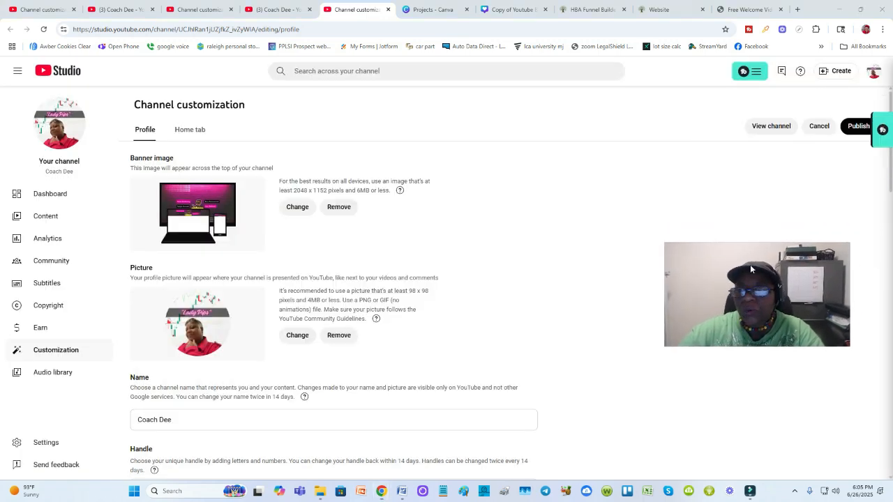
pyautogui.click(857, 130)
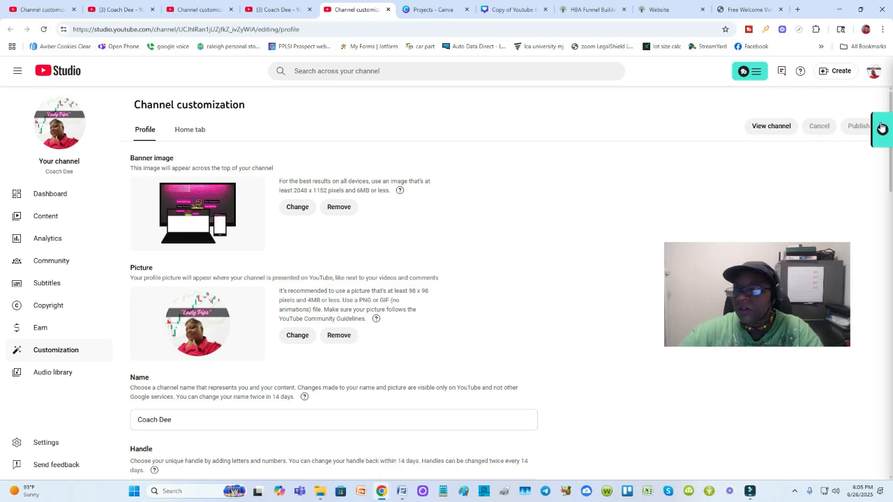
pyautogui.hotkey('ctrl', 'a')
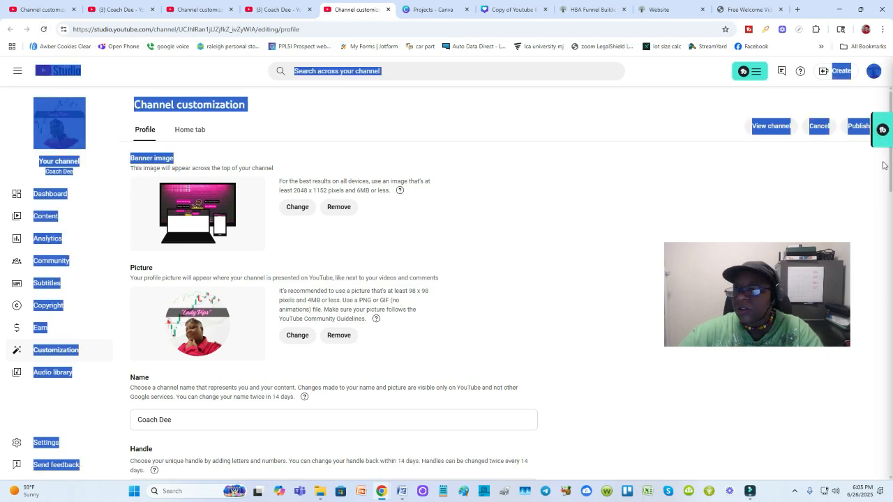
pyautogui.click(768, 126)
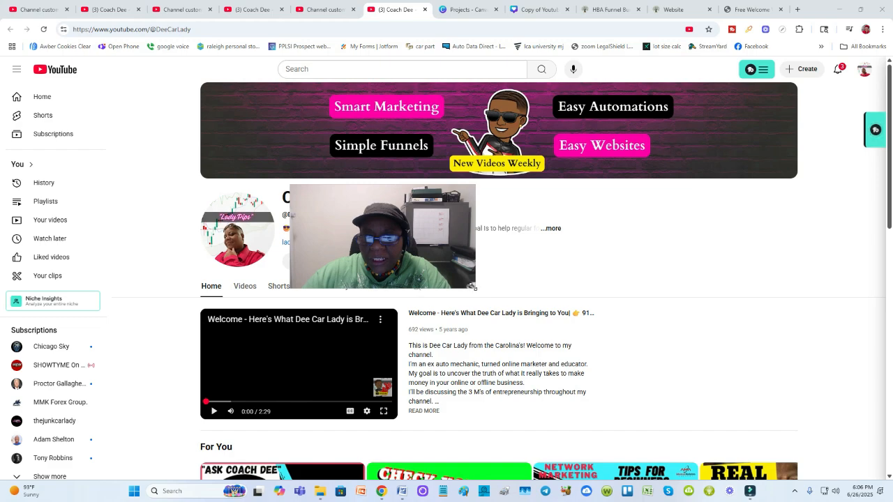
# - Follow the free-access offer on the Solopreneur's Survival Toolkit page to its log-in page
pyautogui.moveTo(472, 287); pyautogui.dragTo(753, 442)
pyautogui.moveTo(647, 360); pyautogui.dragTo(568, 323)
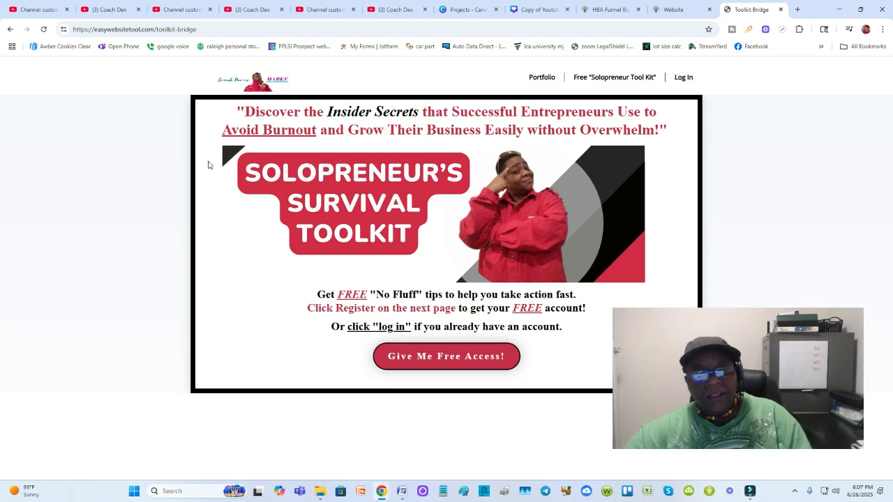
pyautogui.click(467, 360)
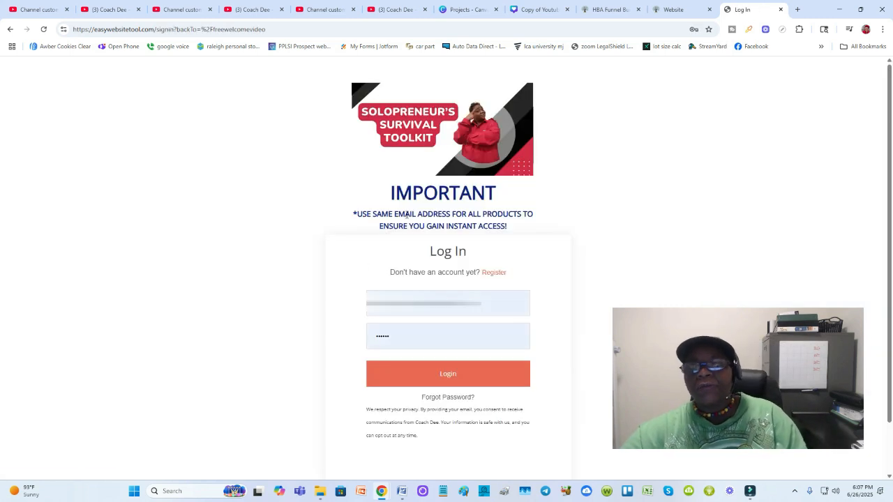